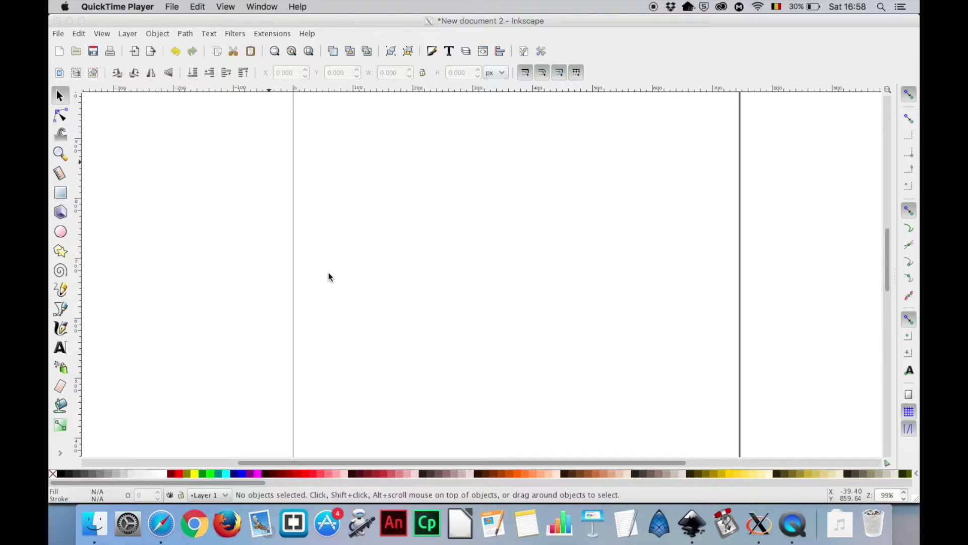
Create a new axonometric grid in Document Properties (mm, spacing 1.0, 30° X and Z angles)
left_click(58, 36)
left_click(58, 34)
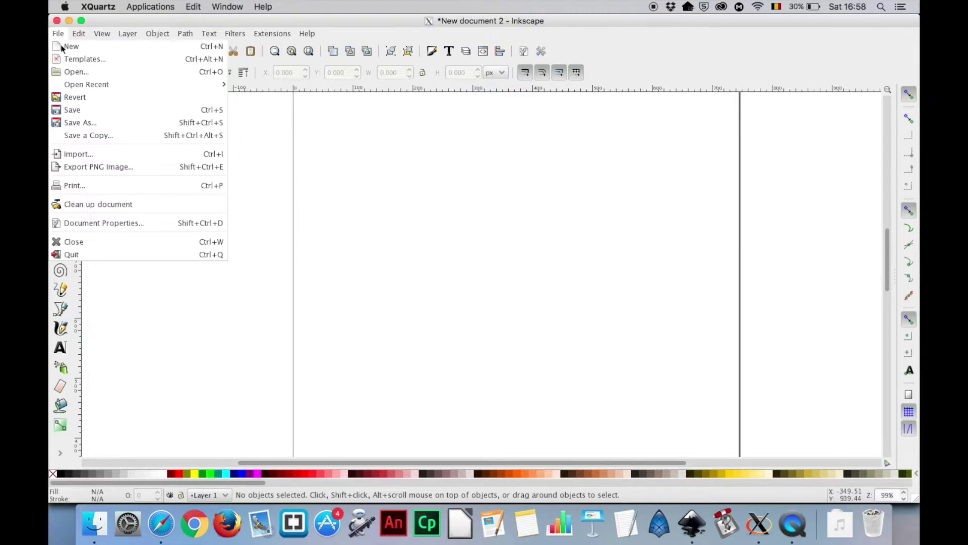
left_click(111, 223)
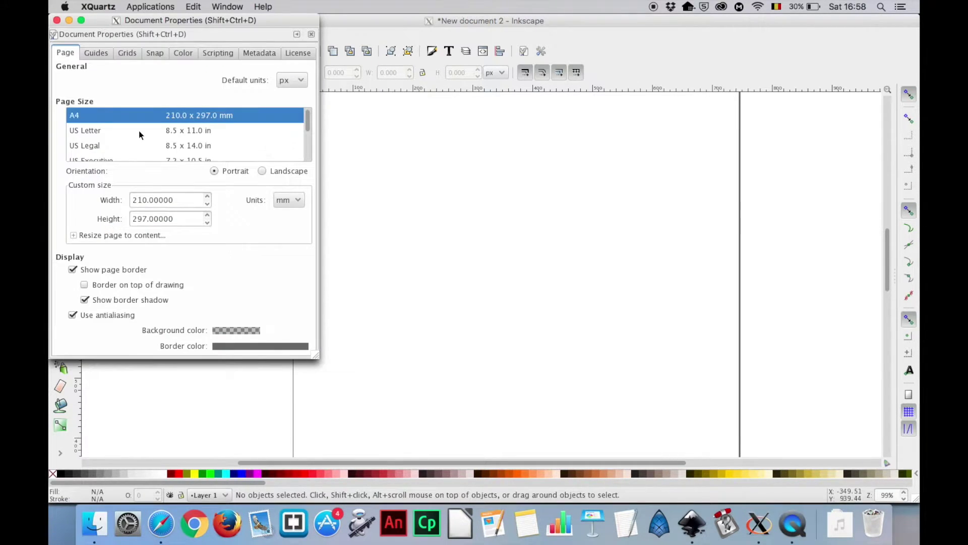
left_click(129, 53)
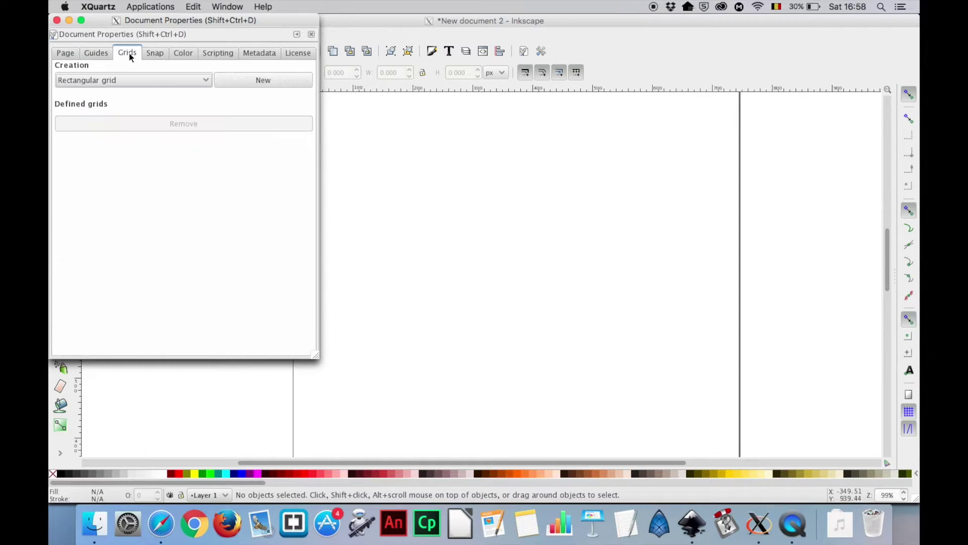
left_click(119, 83)
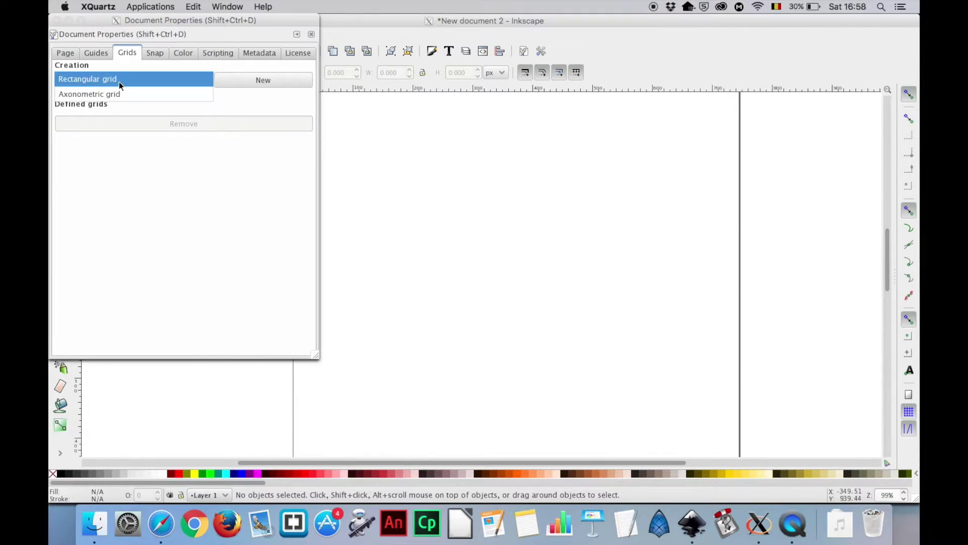
left_click(108, 95)
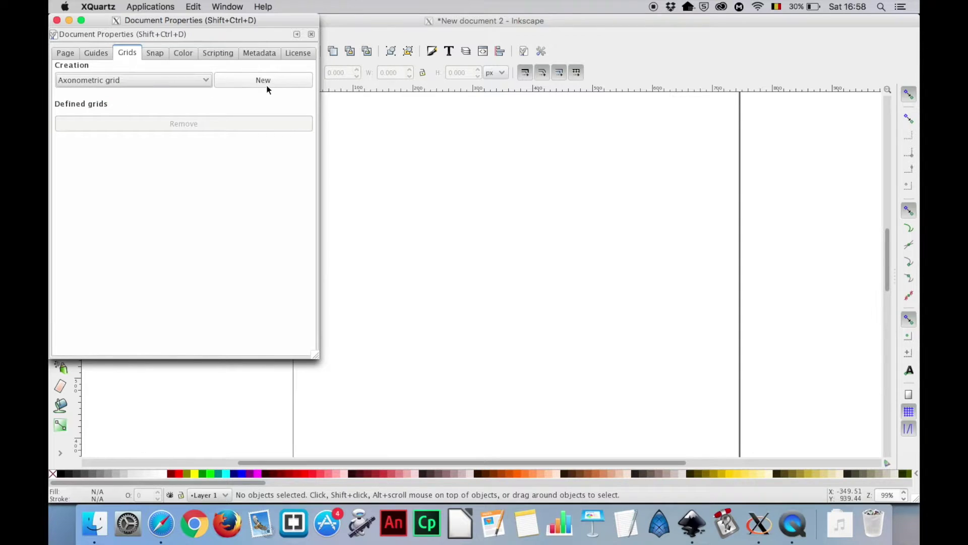
left_click(265, 81)
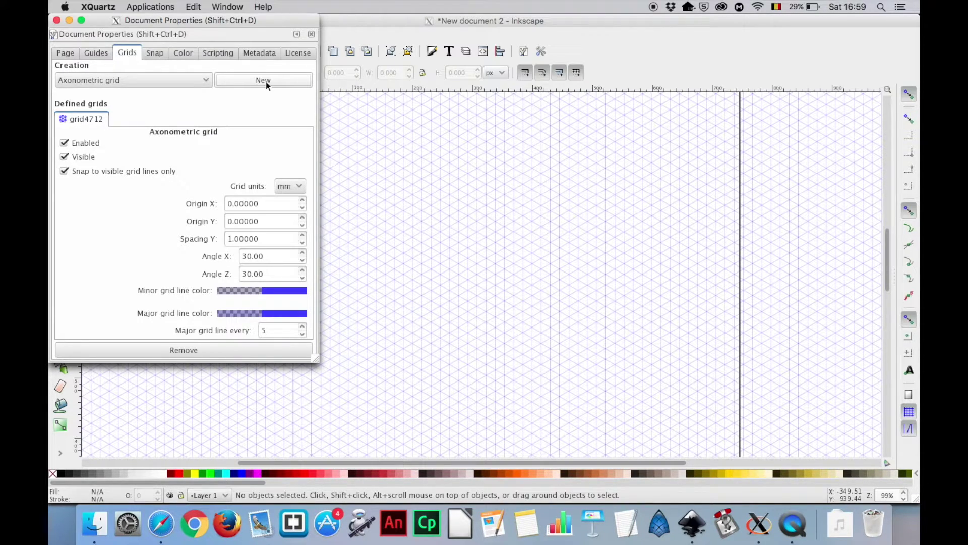
left_click_drag(245, 258, 252, 251)
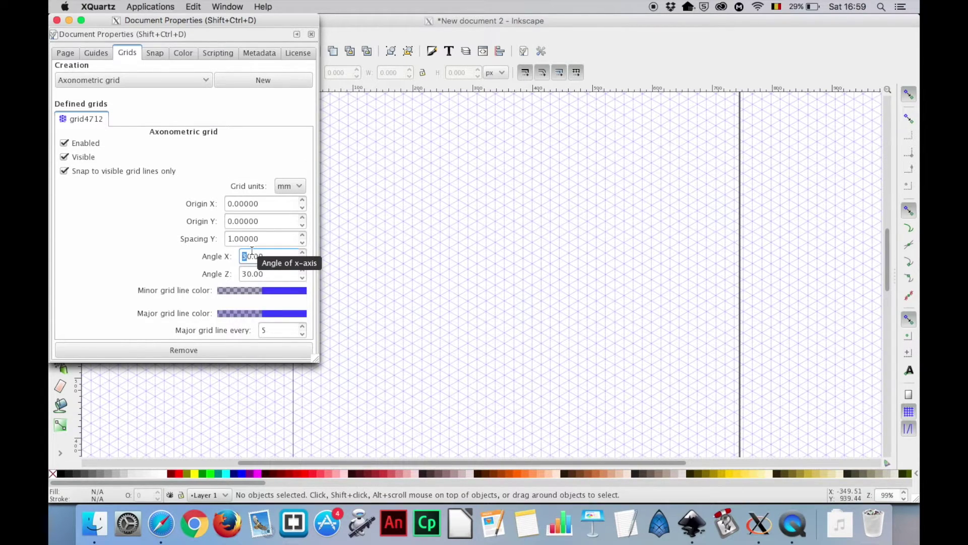
key("BackSpace")
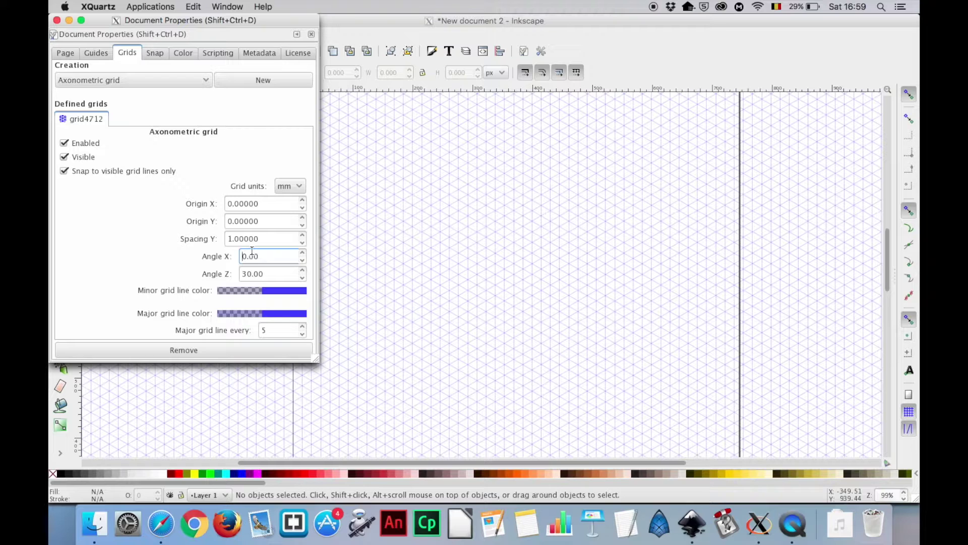
key("Return")
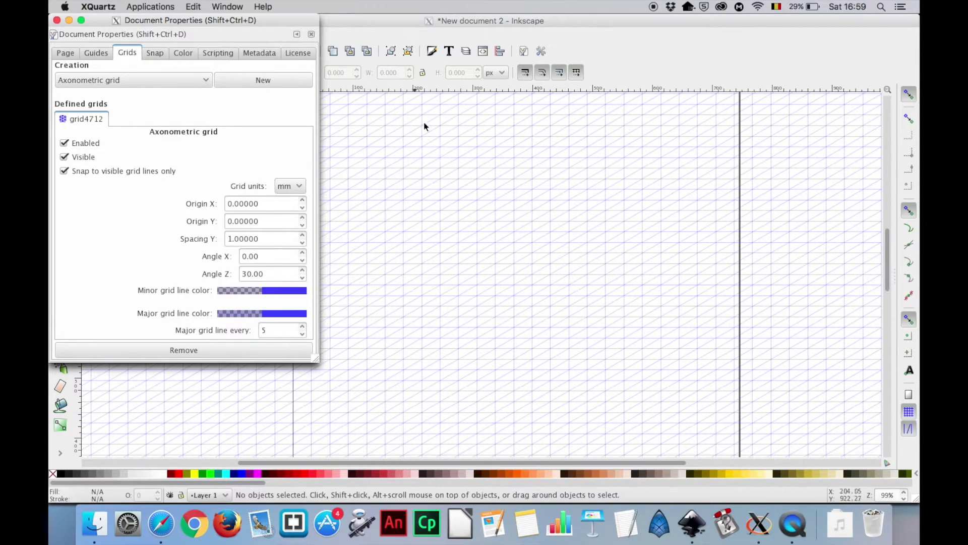
left_click(247, 273)
left_click_drag(251, 274, 241, 273)
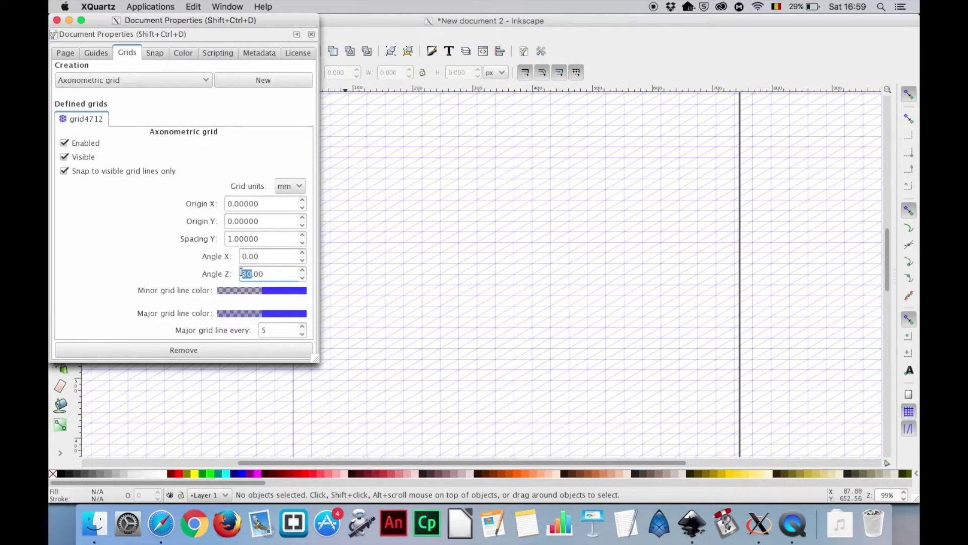
type("45")
key("Return")
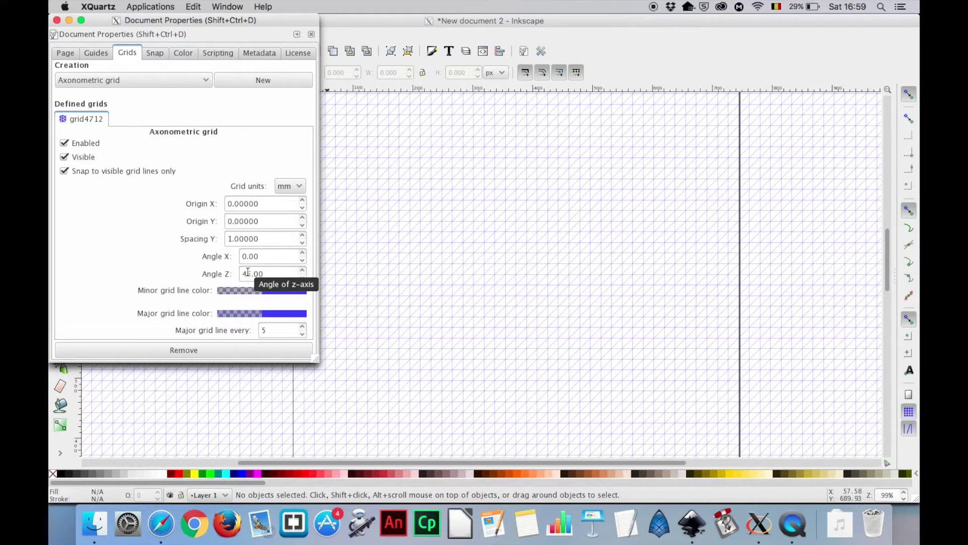
left_click(284, 254)
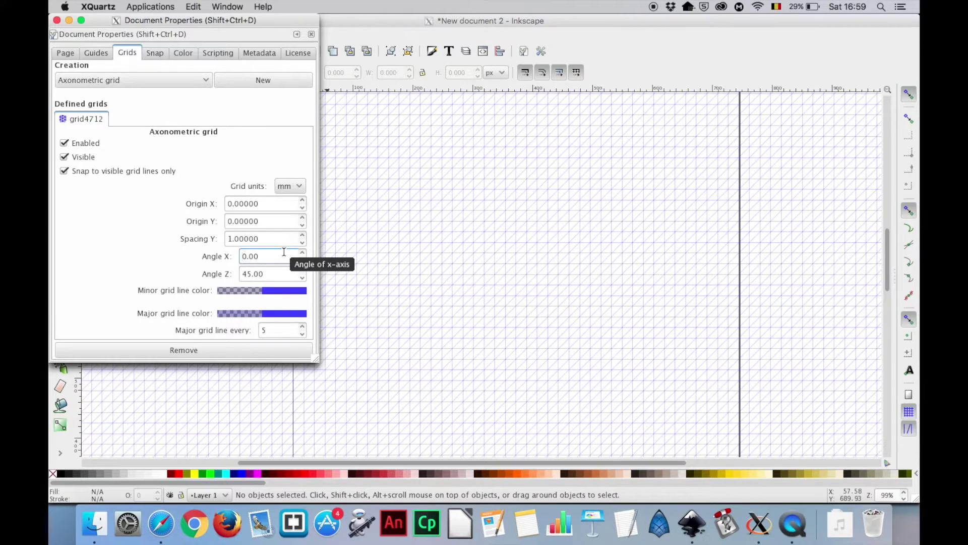
type("3")
key("Tab")
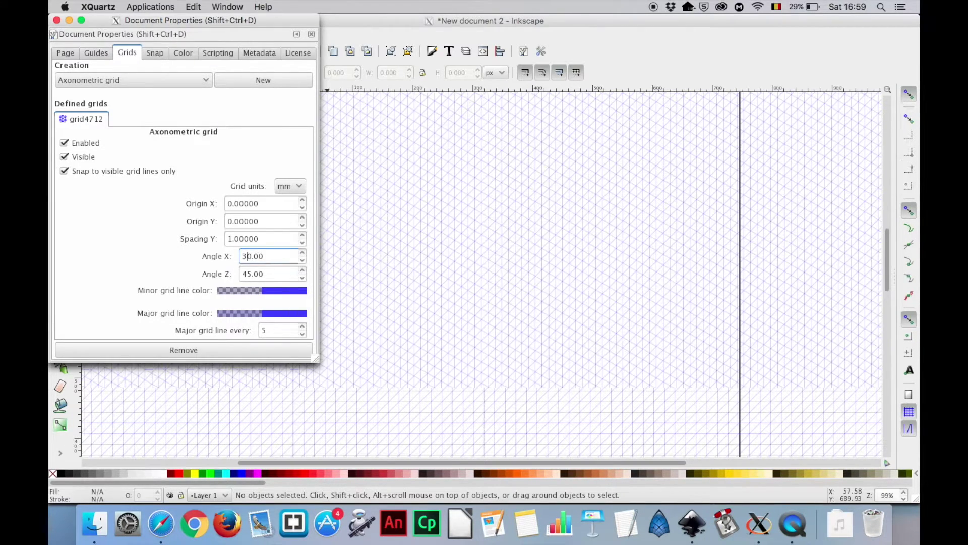
type("30")
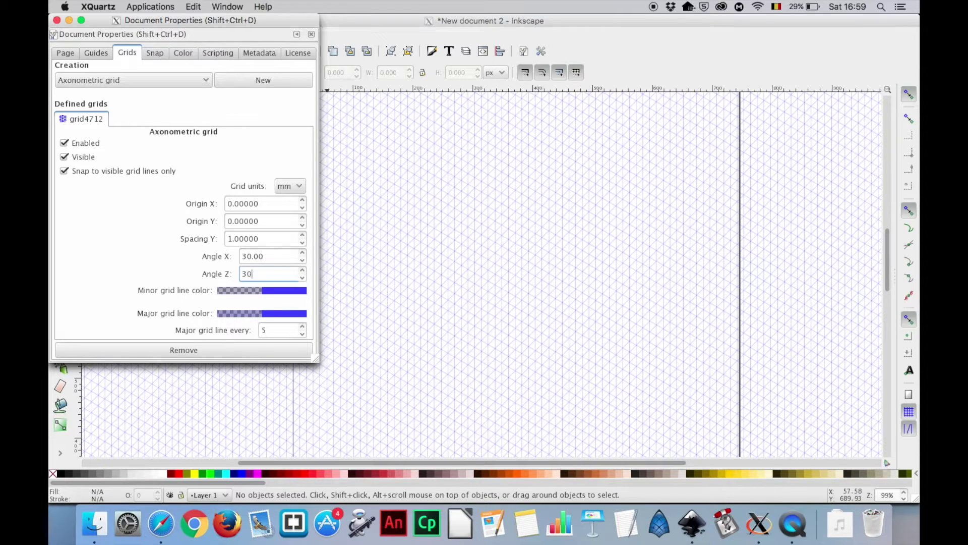
key("Return")
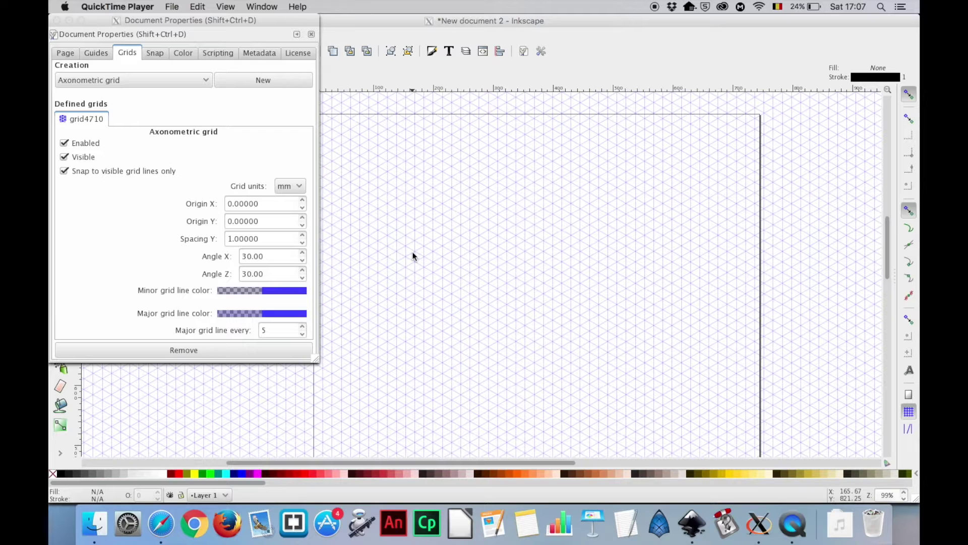
Close Document Properties and enable snapping to nodes, paths and grids
left_click(56, 20)
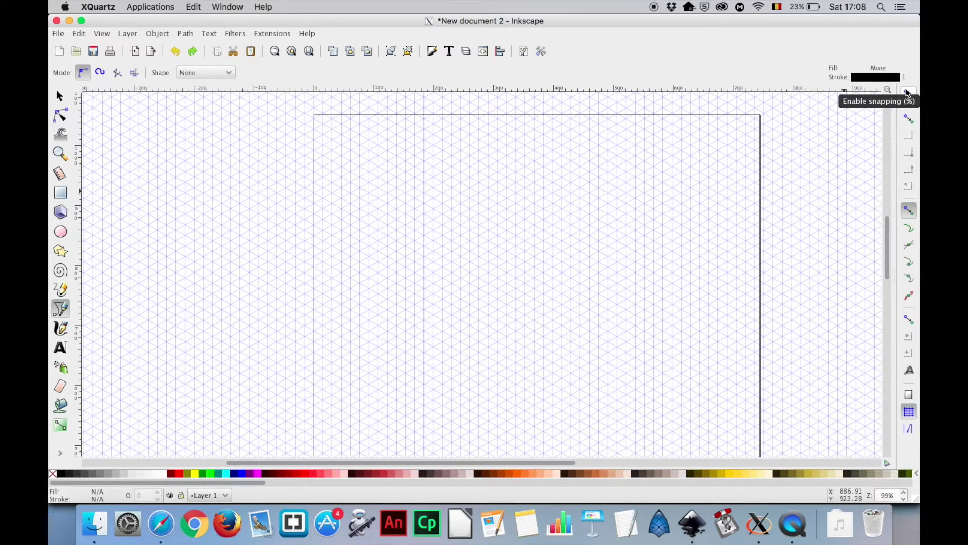
left_click(912, 212)
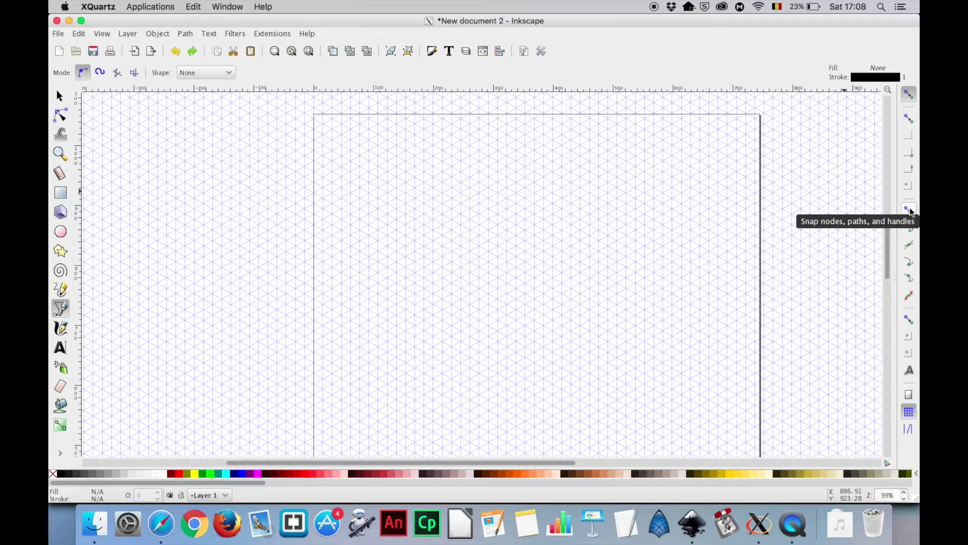
left_click(913, 413)
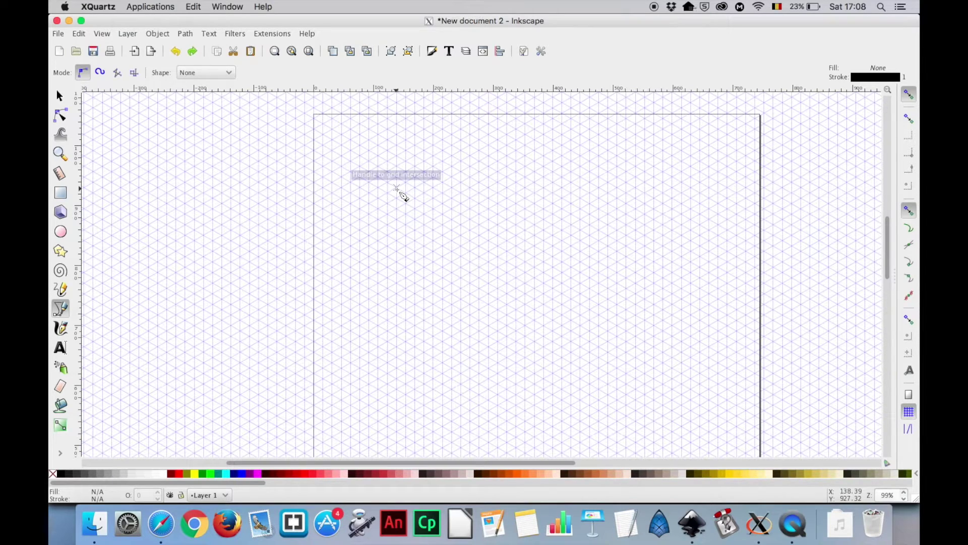
Draw the cube's left face as a closed parallelogram snapped to grid intersections
left_click(396, 188)
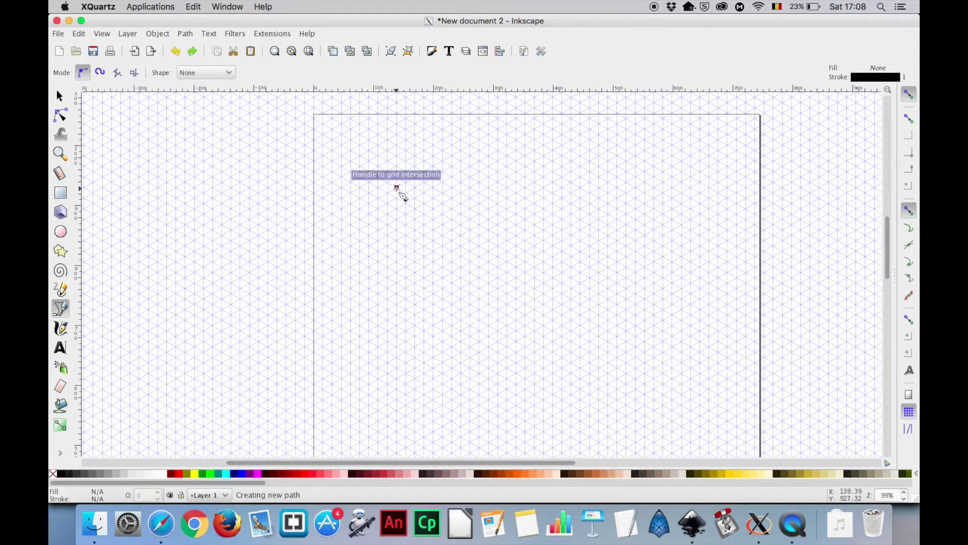
left_click(397, 251)
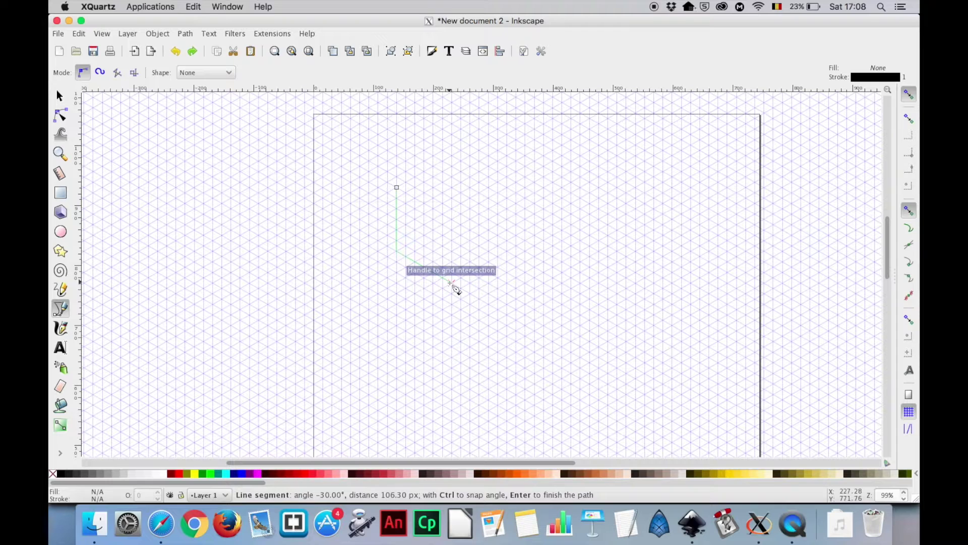
left_click(451, 283)
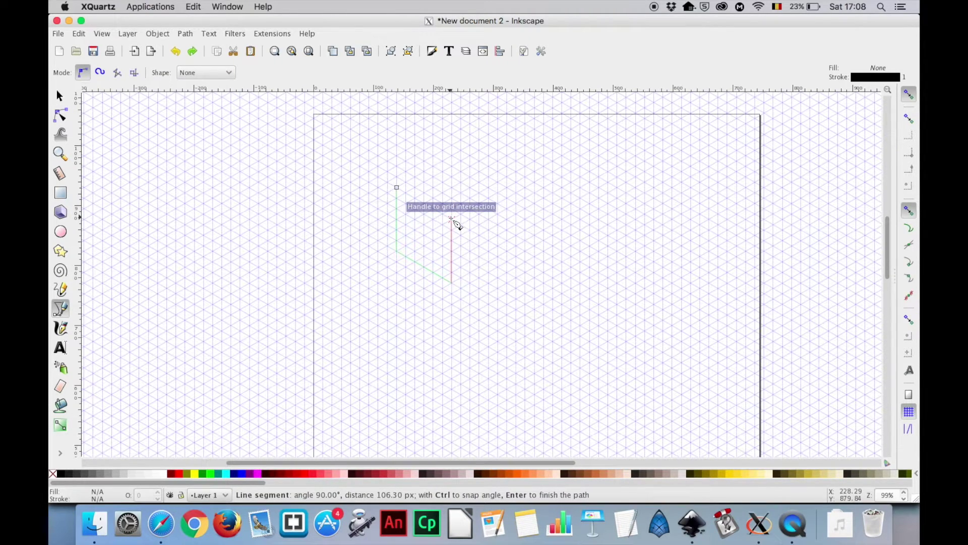
left_click(452, 220)
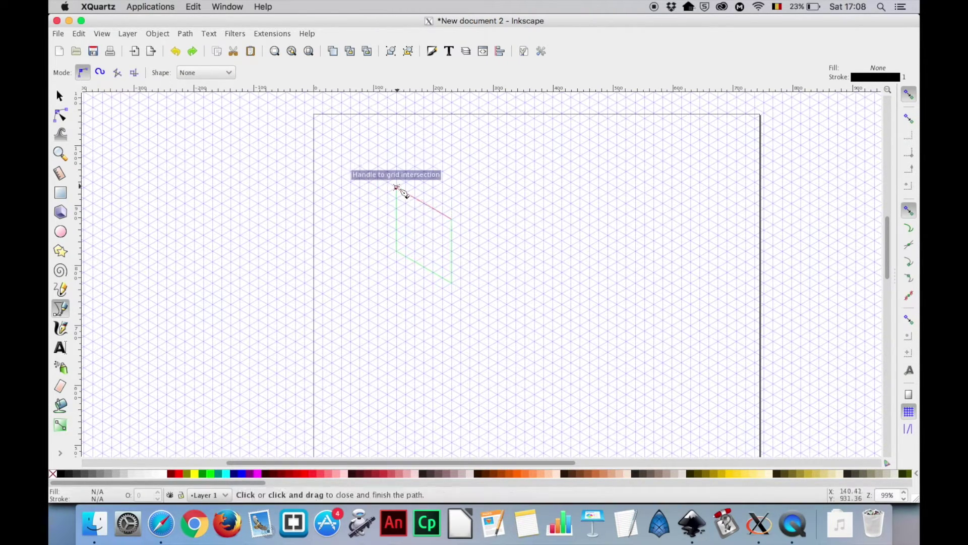
left_click(397, 188)
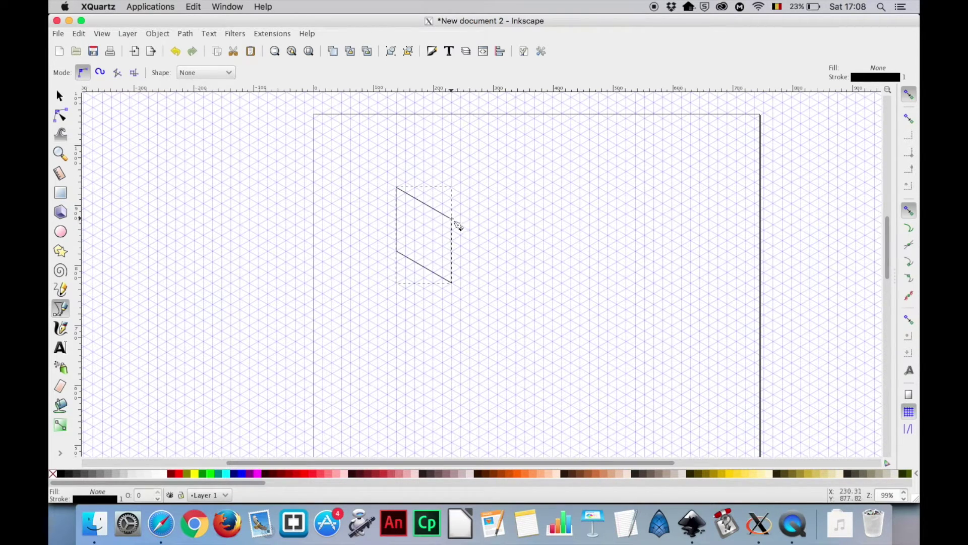
Draw the right face as a closed parallelogram starting from the cube's centre vertex
left_click(452, 220)
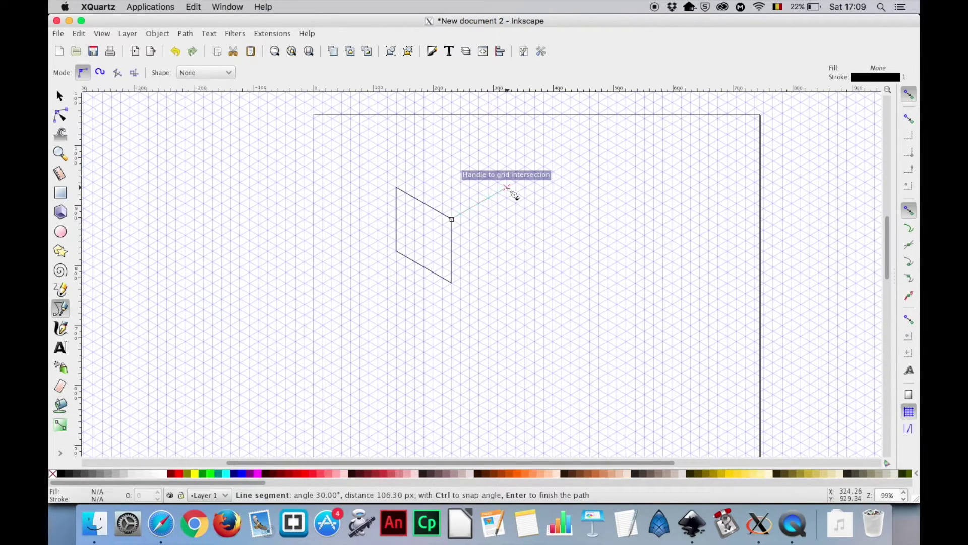
left_click(508, 190)
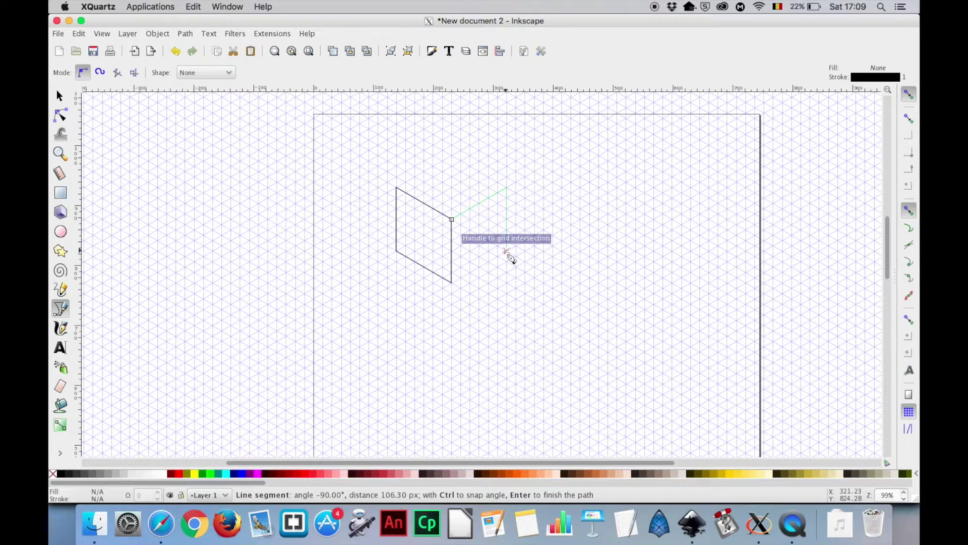
left_click(507, 251)
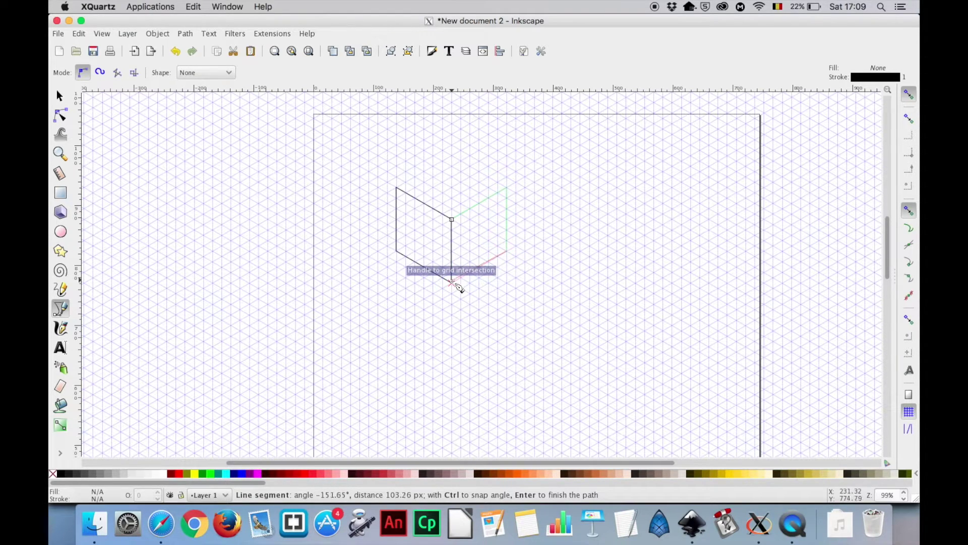
left_click(452, 283)
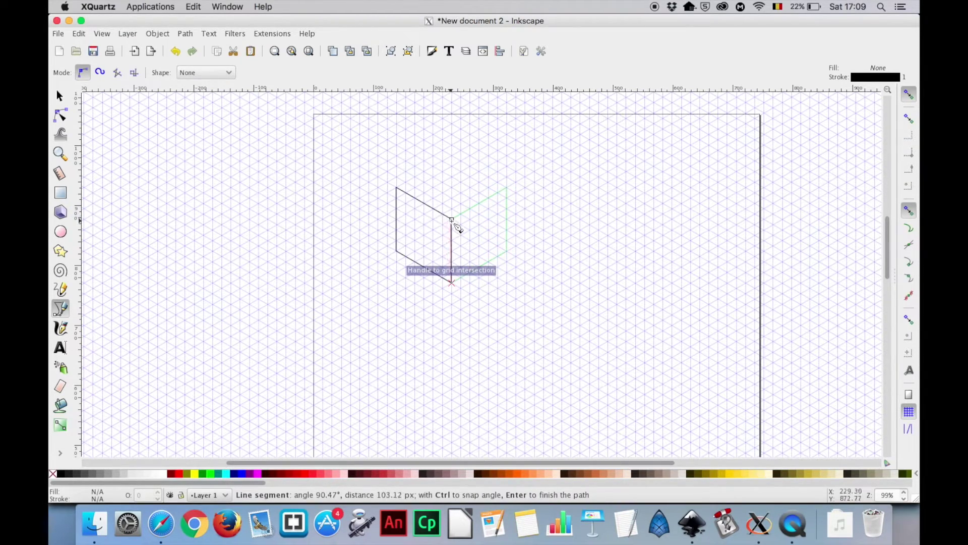
left_click(452, 221)
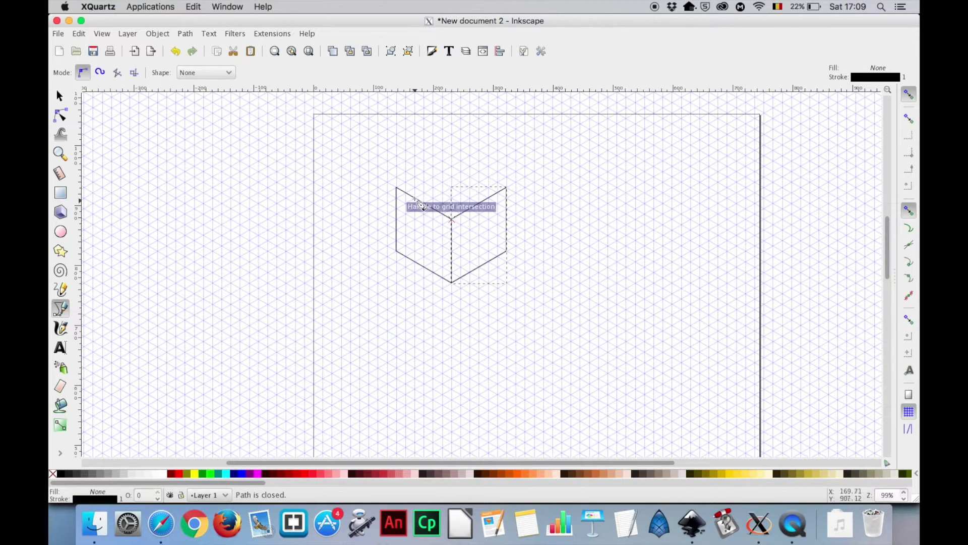
Draw the top face as a closed 4-node path joining both side faces
left_click(397, 188)
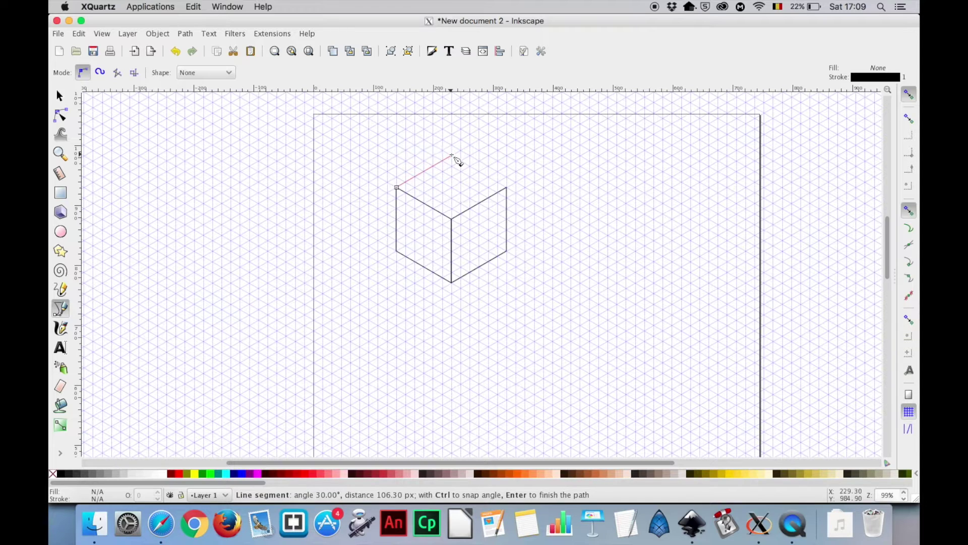
left_click(452, 156)
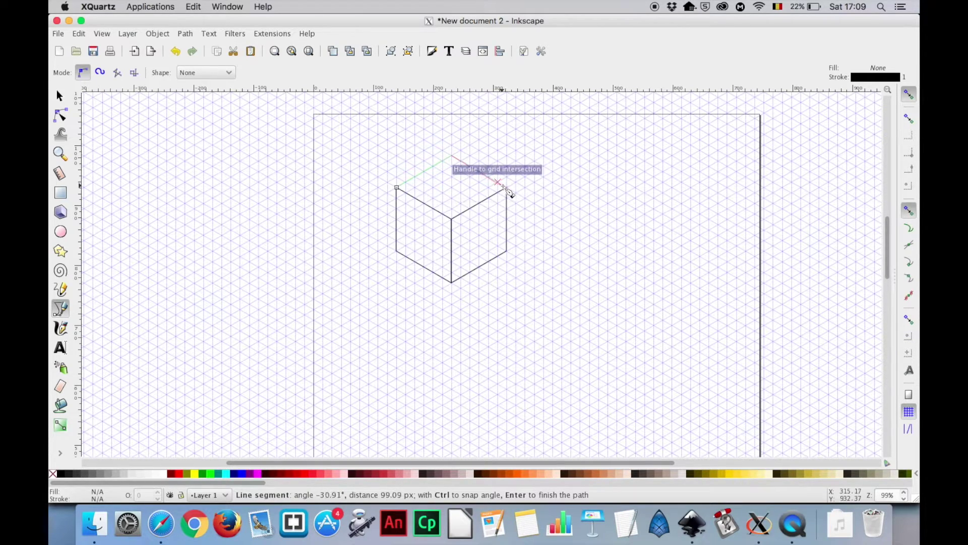
left_click(506, 188)
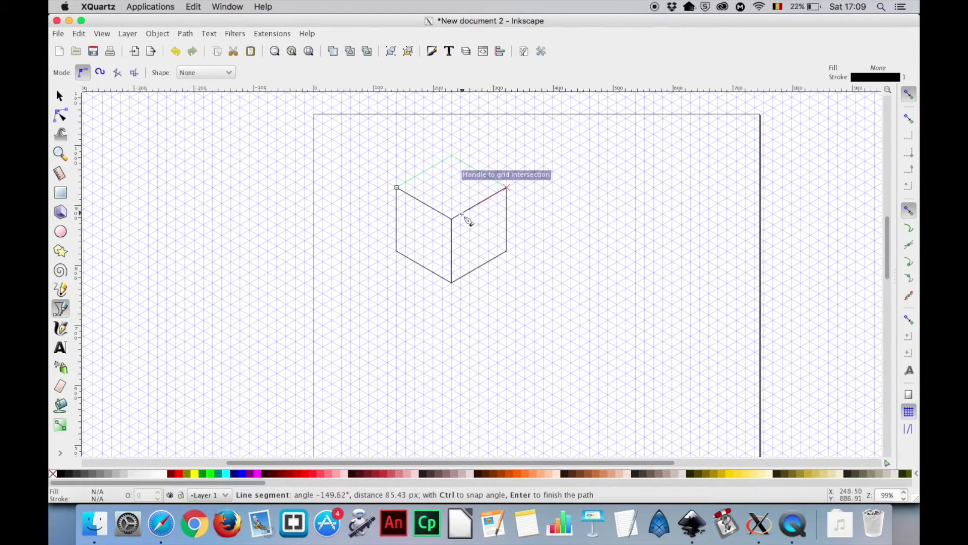
left_click(452, 219)
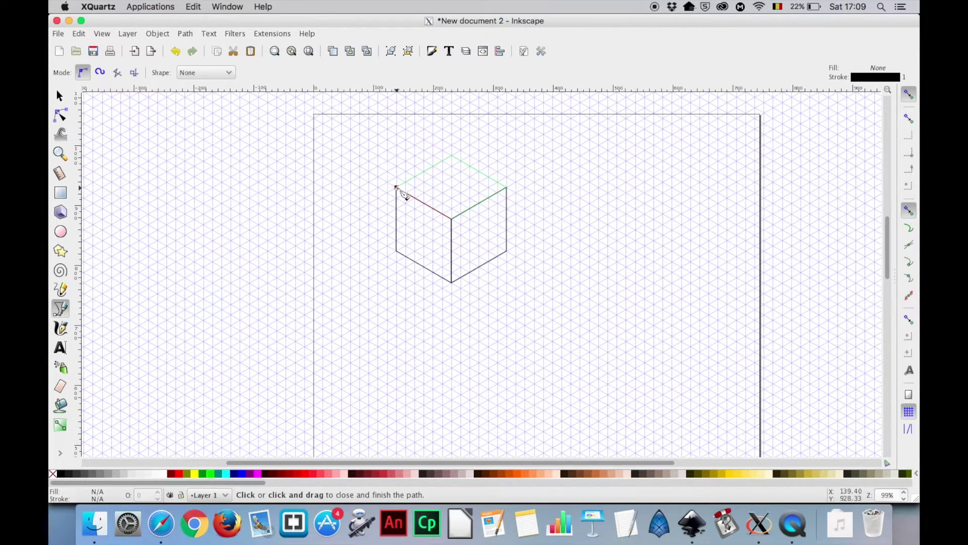
left_click(398, 189)
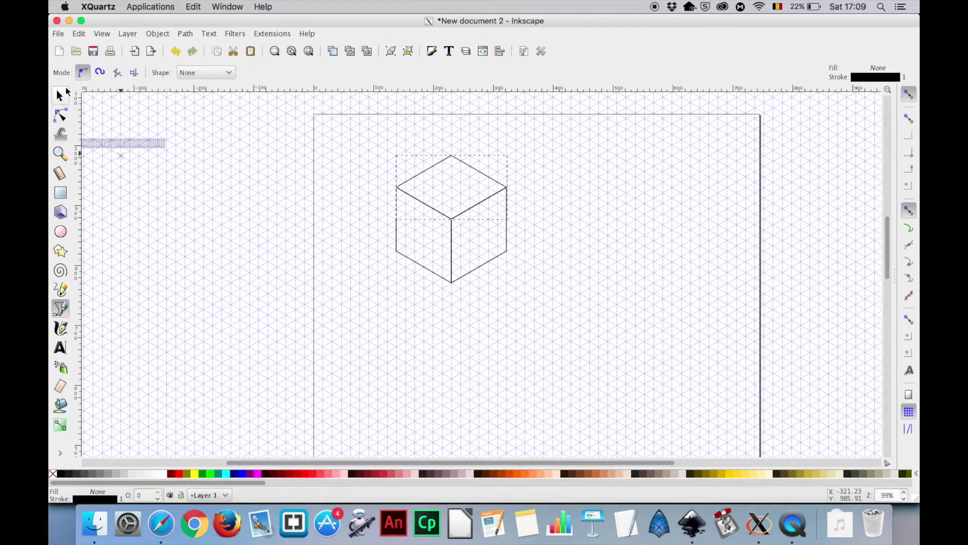
left_click(62, 96)
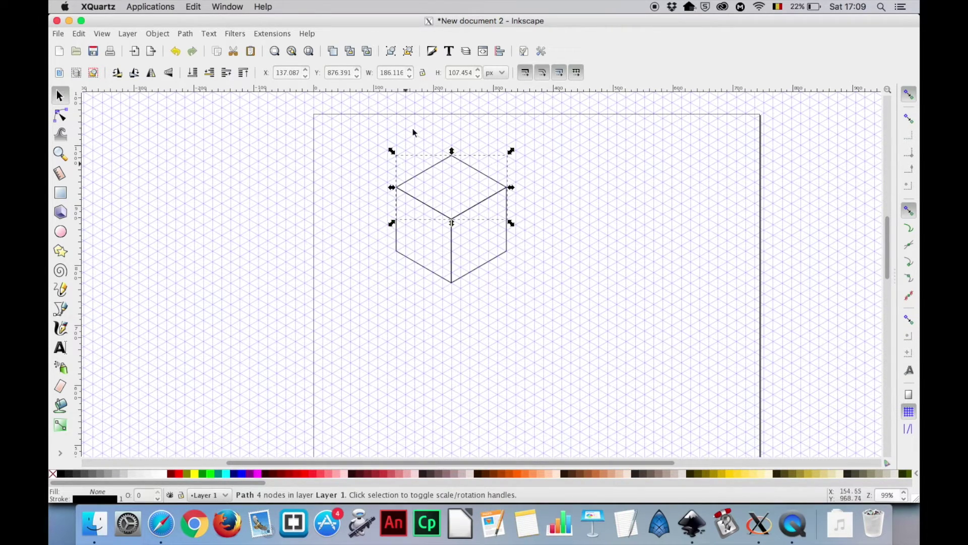
Give the top, right and left faces flat grey fills with L values 198, 143 and 96
left_click(435, 52)
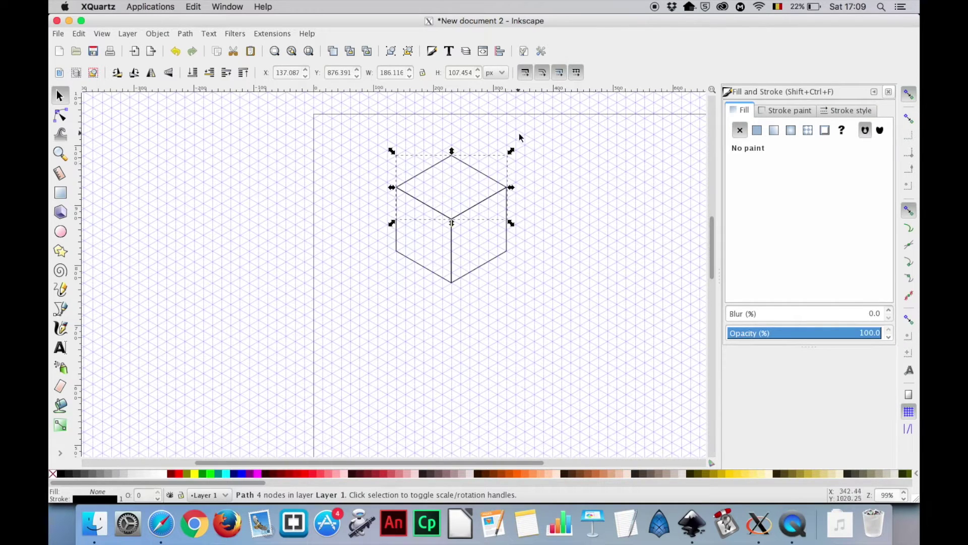
left_click(756, 131)
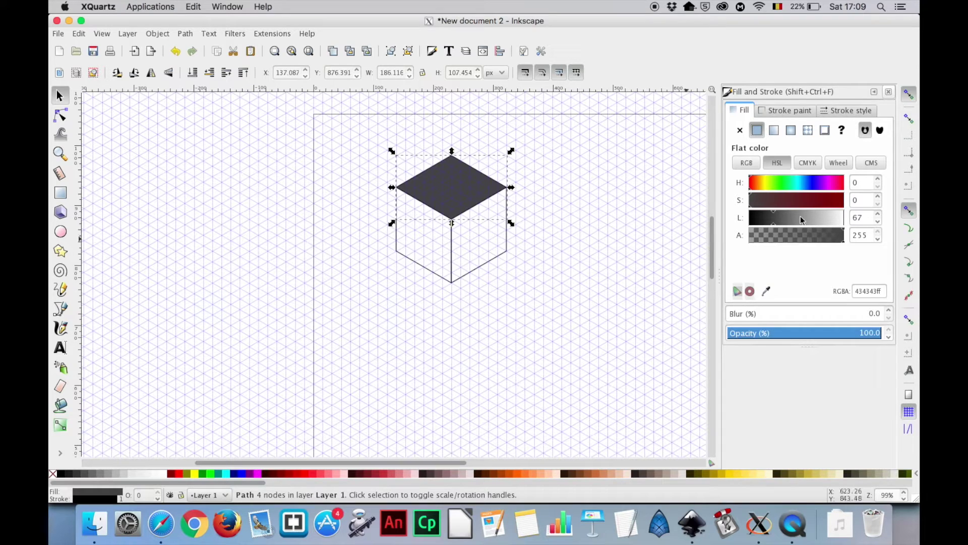
left_click_drag(813, 216, 824, 221)
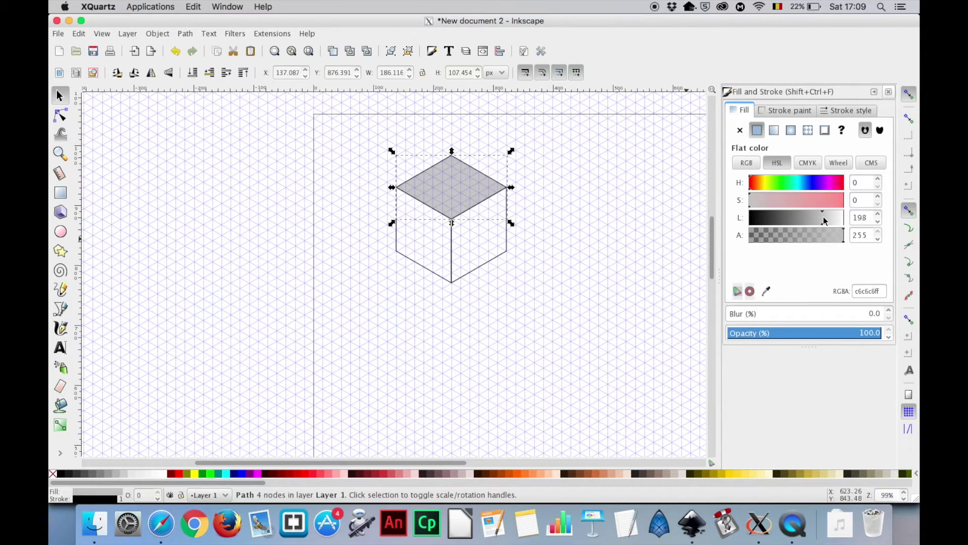
left_click(461, 279)
left_click(757, 130)
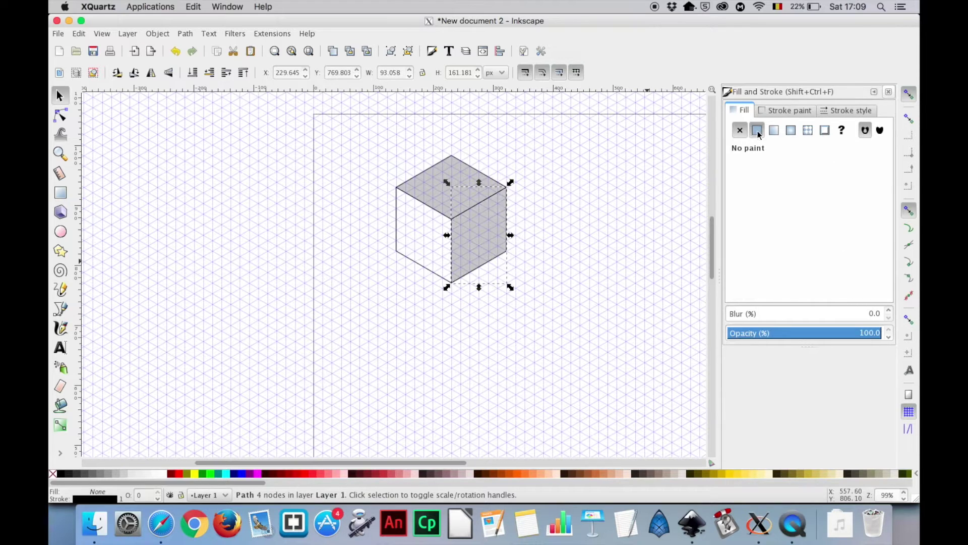
left_click(810, 218)
left_click_drag(810, 219, 802, 218)
left_click(430, 271)
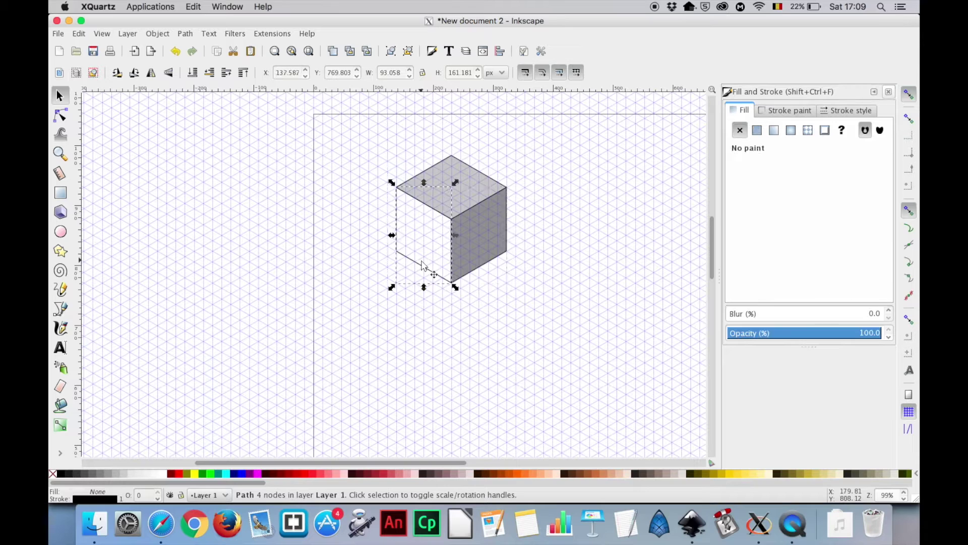
left_click(758, 130)
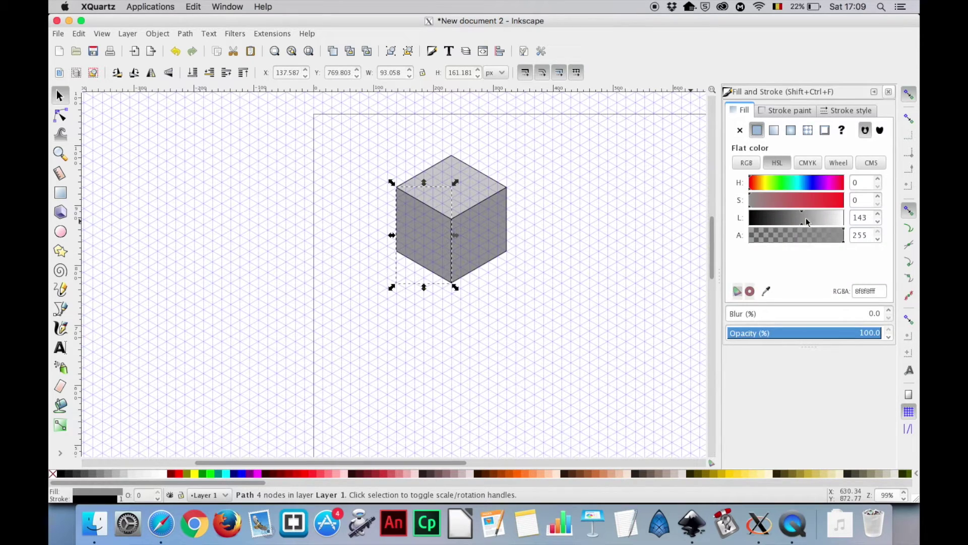
left_click(787, 220)
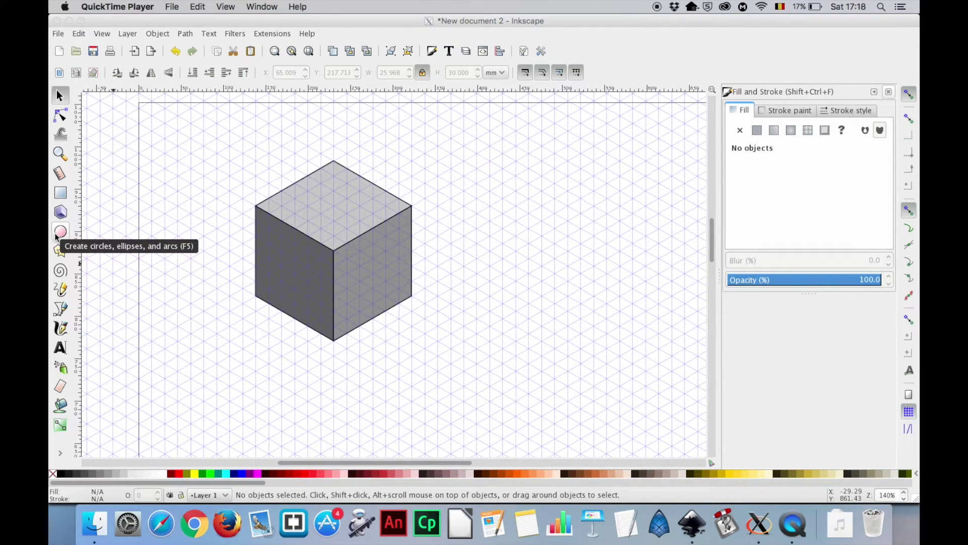
left_click(60, 233)
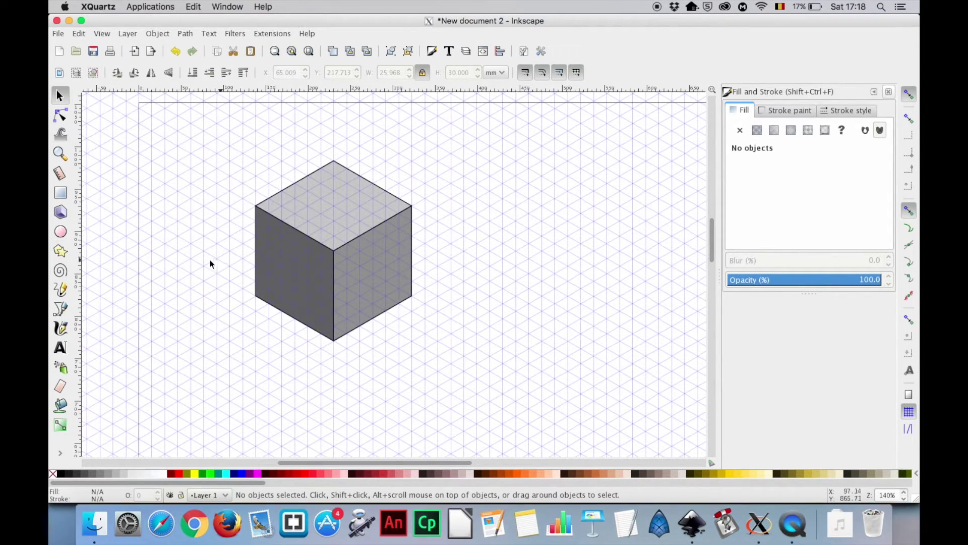
Draw a circle beside the cube and resize it to 30 × 30 mm with locked proportions
left_click(60, 233)
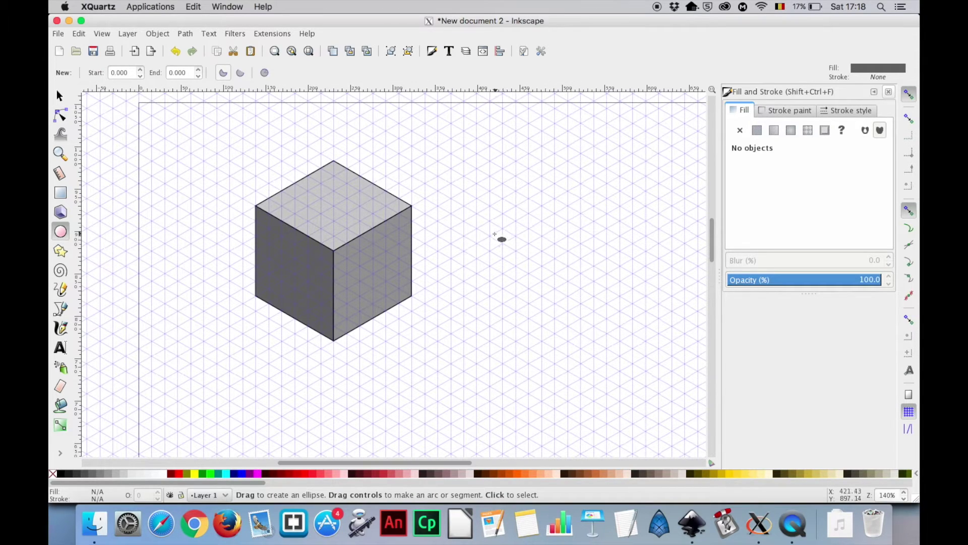
mouse_move(502, 240)
left_mouse_down()
mouse_move(520, 272)
mouse_move(578, 321)
left_mouse_up()
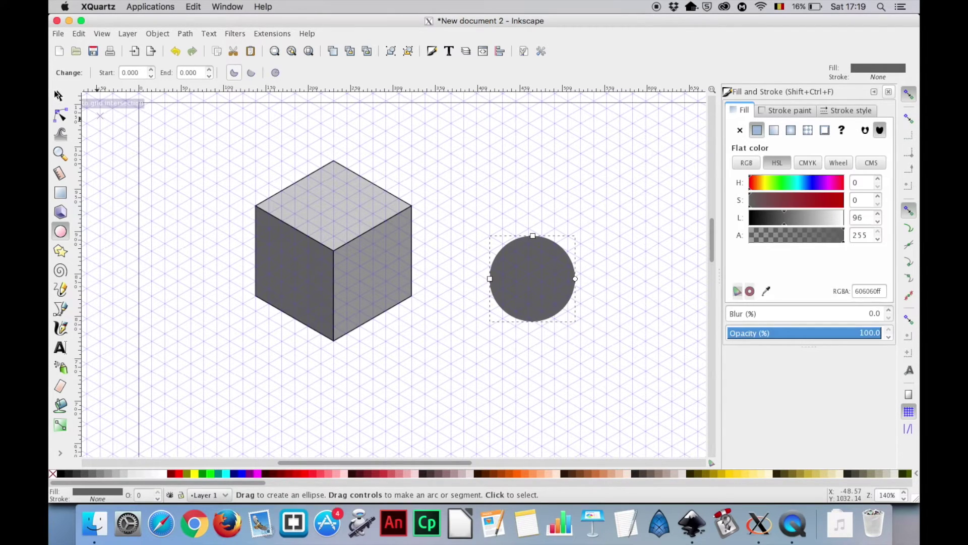
left_click(59, 96)
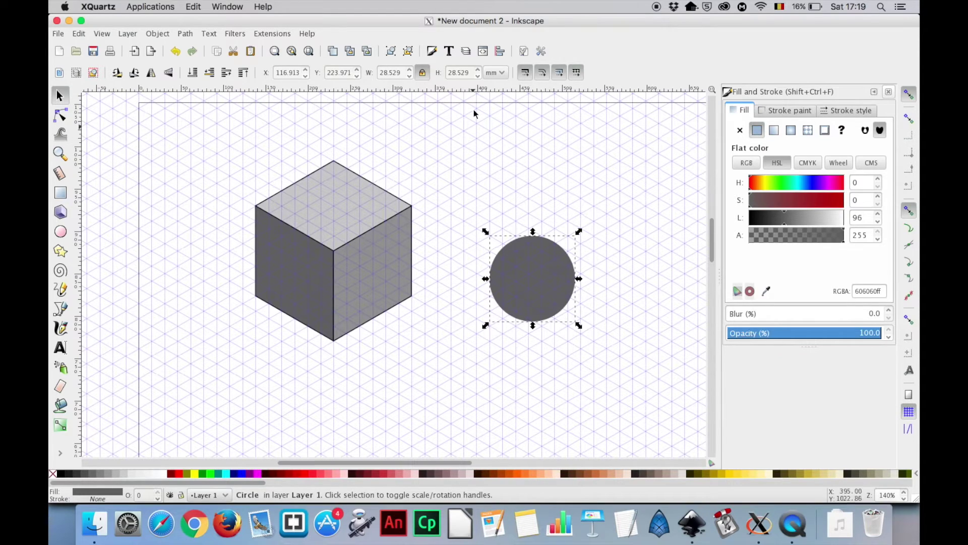
left_click(505, 72)
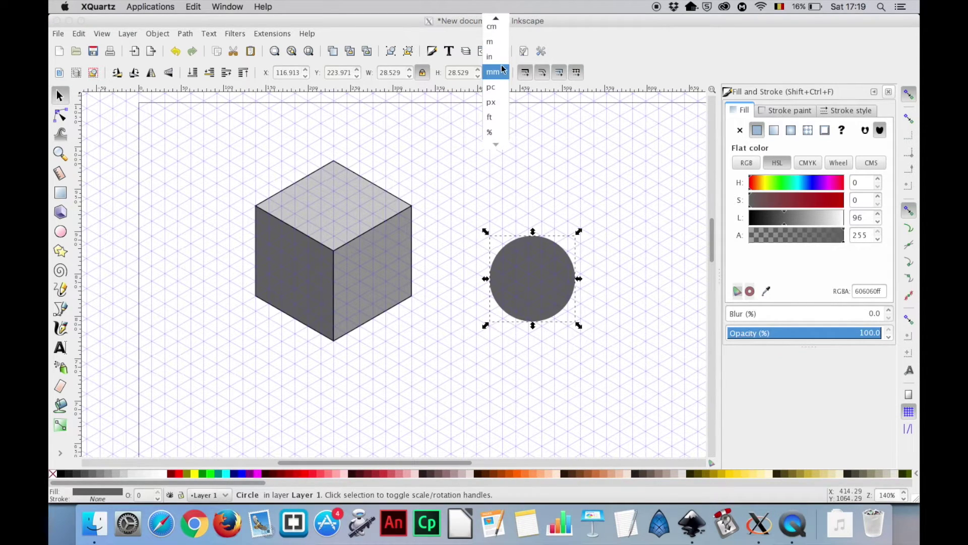
left_click(499, 74)
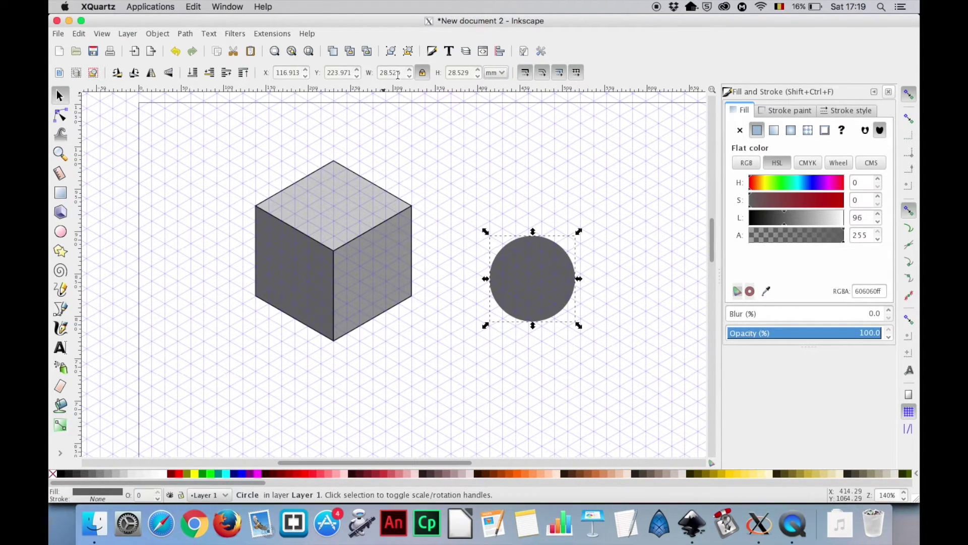
left_click(422, 73)
double_click(402, 73)
type("30")
key("Return")
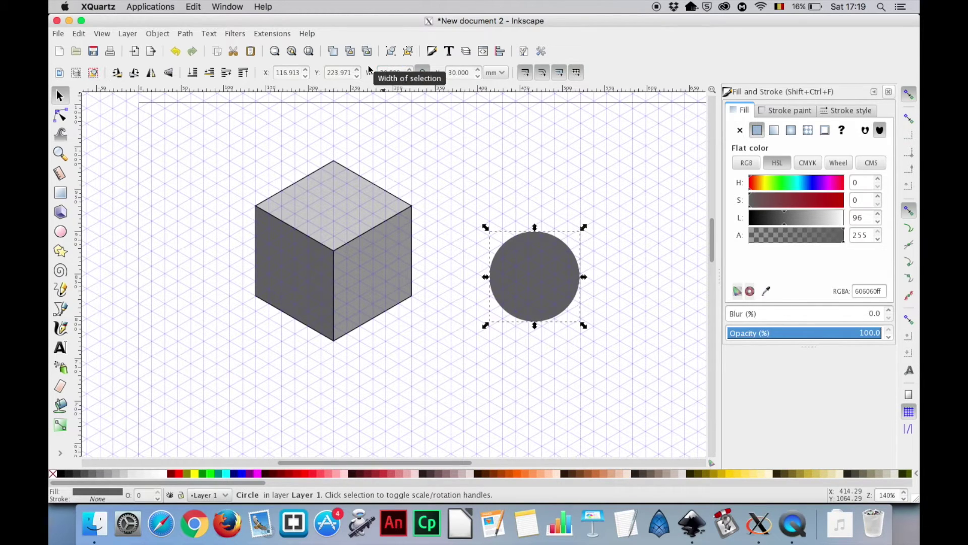
Move the circle onto the right face and narrow it to a 25.565 × 30 mm ellipse
left_click_drag(527, 280, 368, 298)
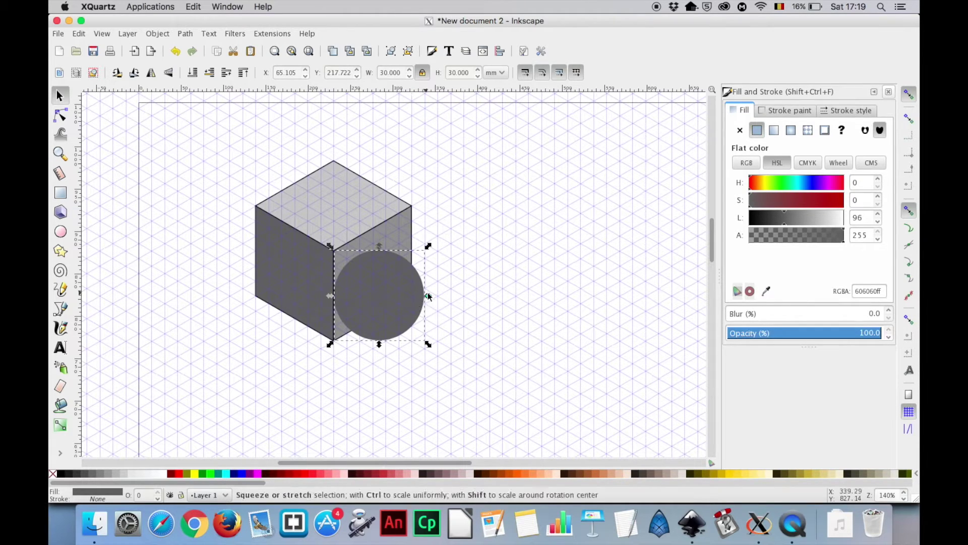
left_click_drag(432, 300, 420, 298)
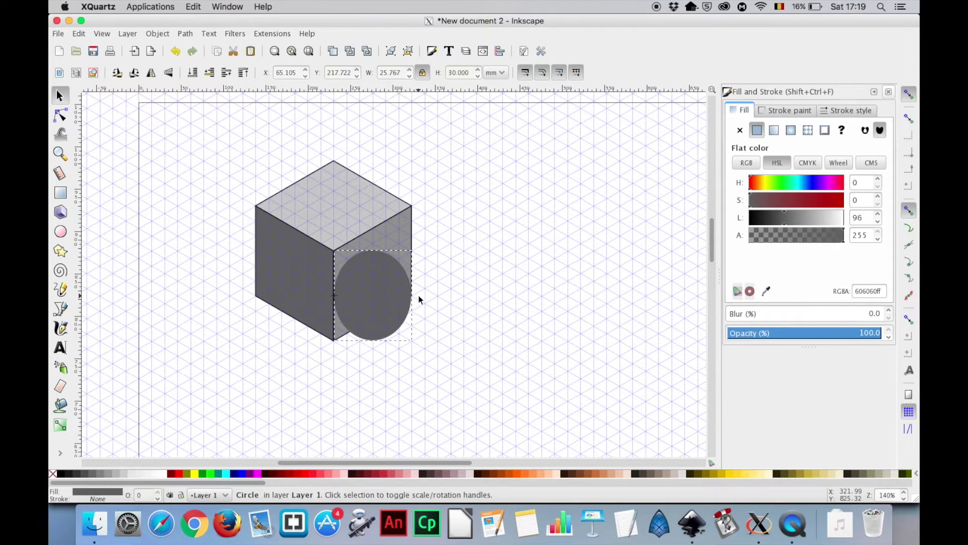
left_click_drag(418, 300, 417, 300)
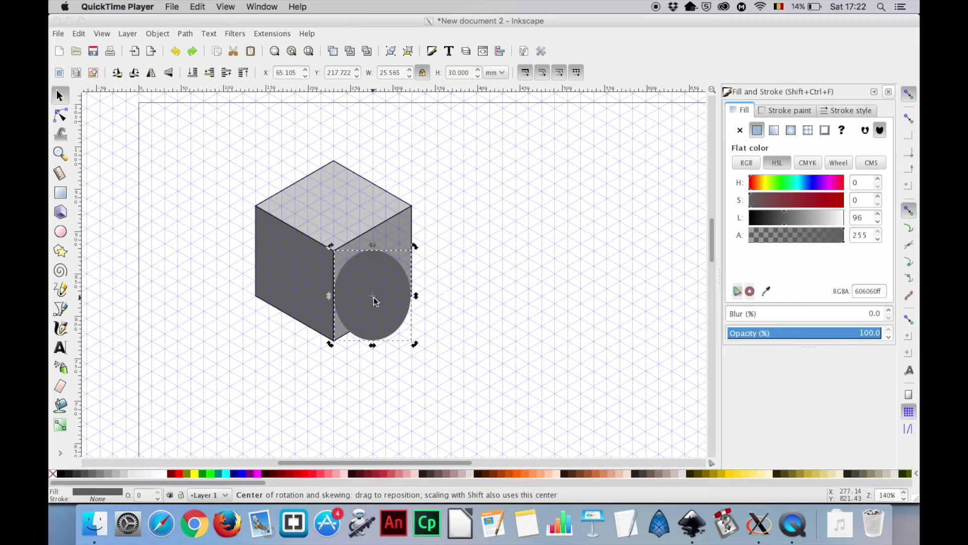
Skew the ellipse to follow the right face (25.565 × 33.079 mm) and centre its rotation pivot
left_click(374, 301)
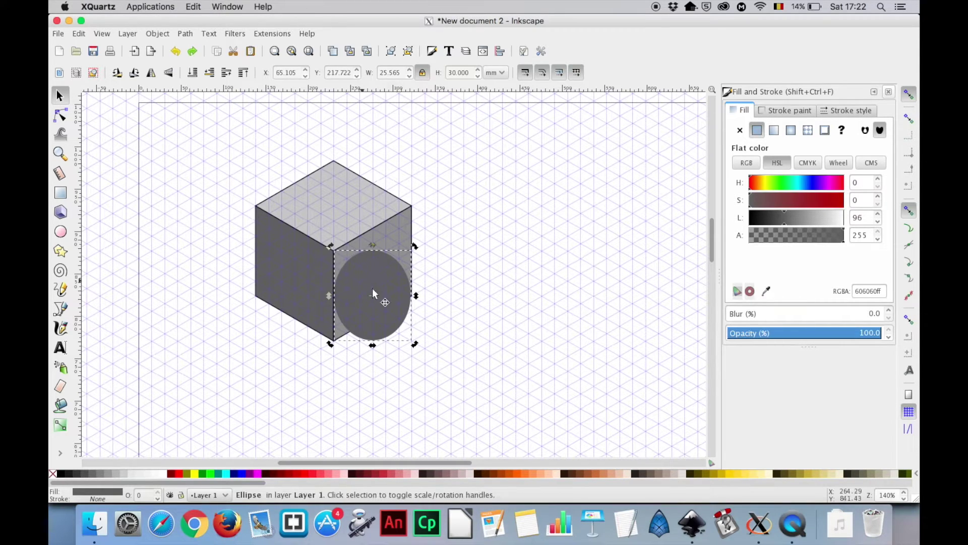
left_click_drag(372, 298, 336, 255)
left_click_drag(417, 297, 412, 257)
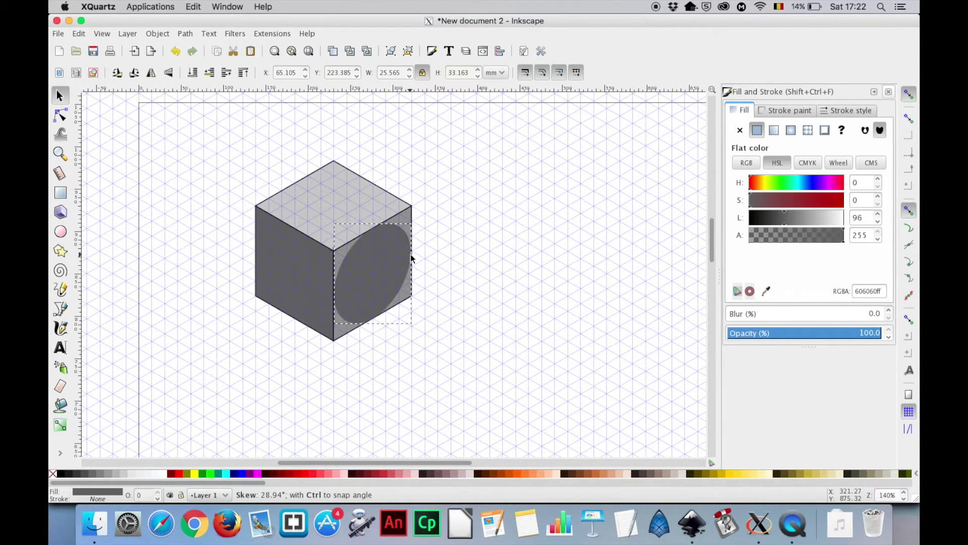
left_click_drag(410, 258, 411, 258)
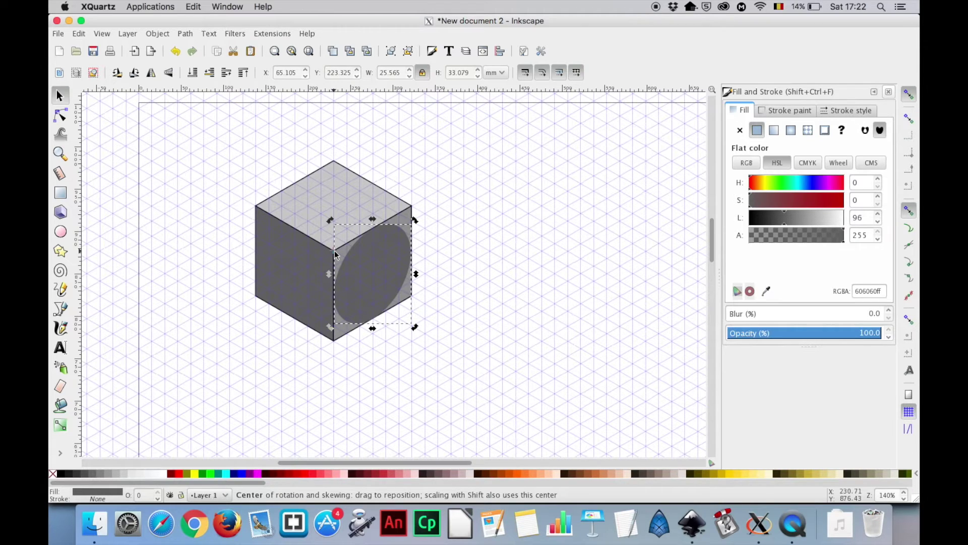
left_click_drag(335, 255, 374, 279)
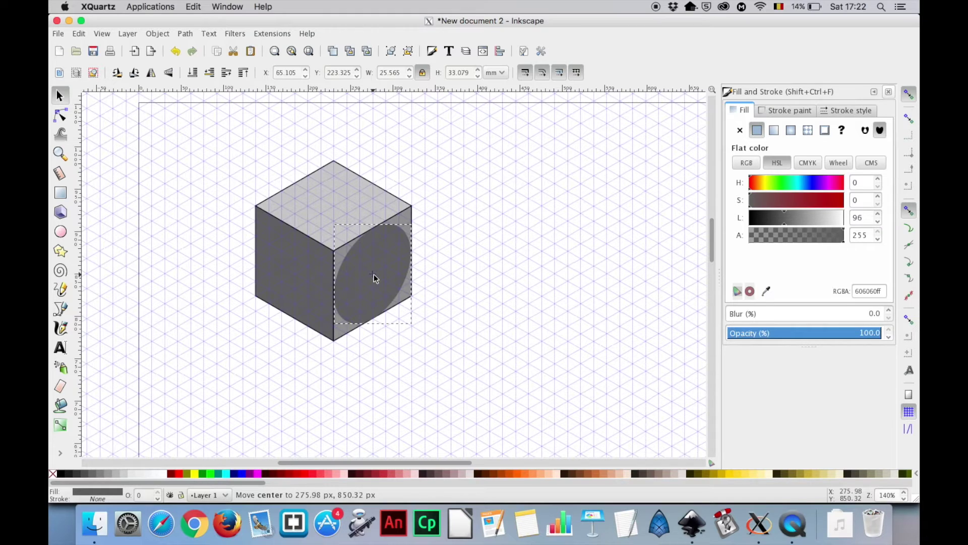
left_click_drag(374, 277, 374, 275)
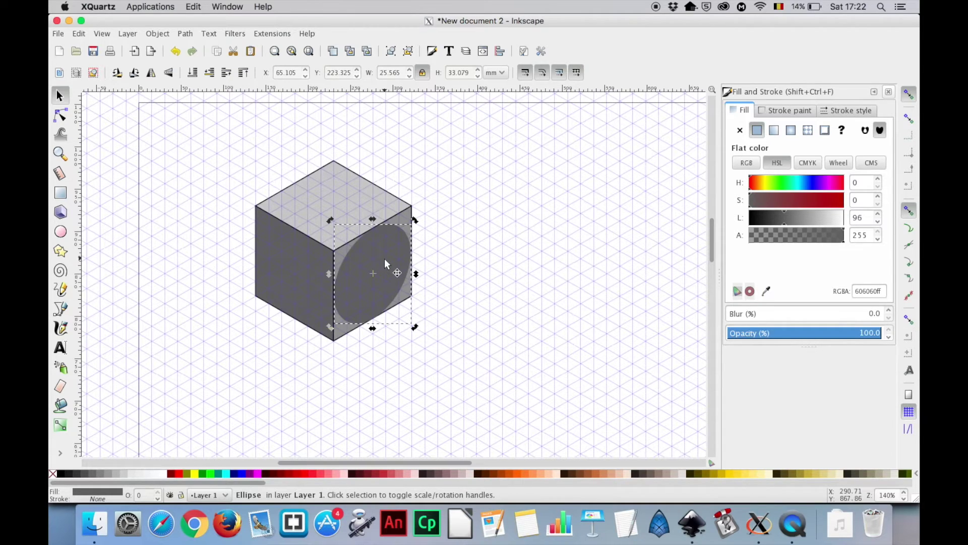
Scale the skewed ellipse down to 67.71%, about 17.310 × 22.397 mm, within the right face
left_click(386, 258)
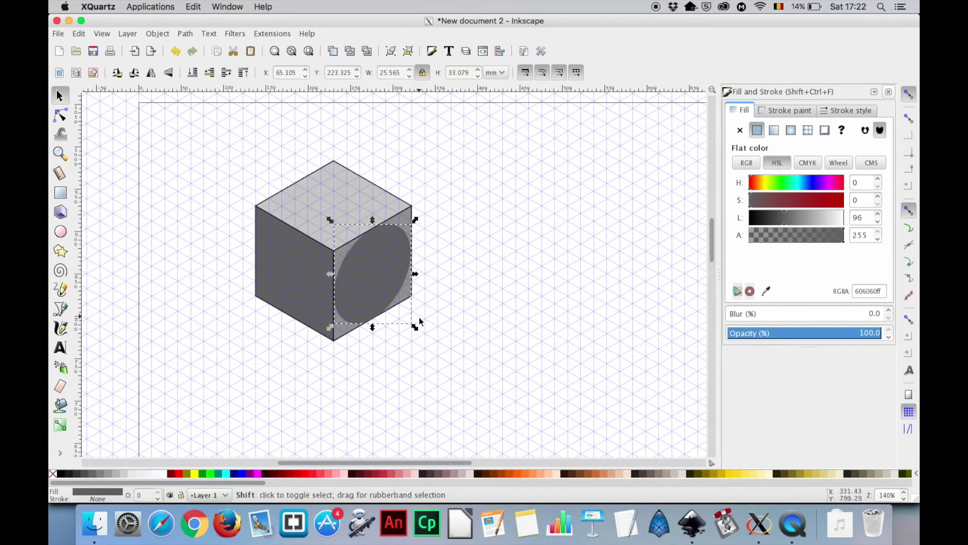
left_click_drag(413, 324, 405, 315)
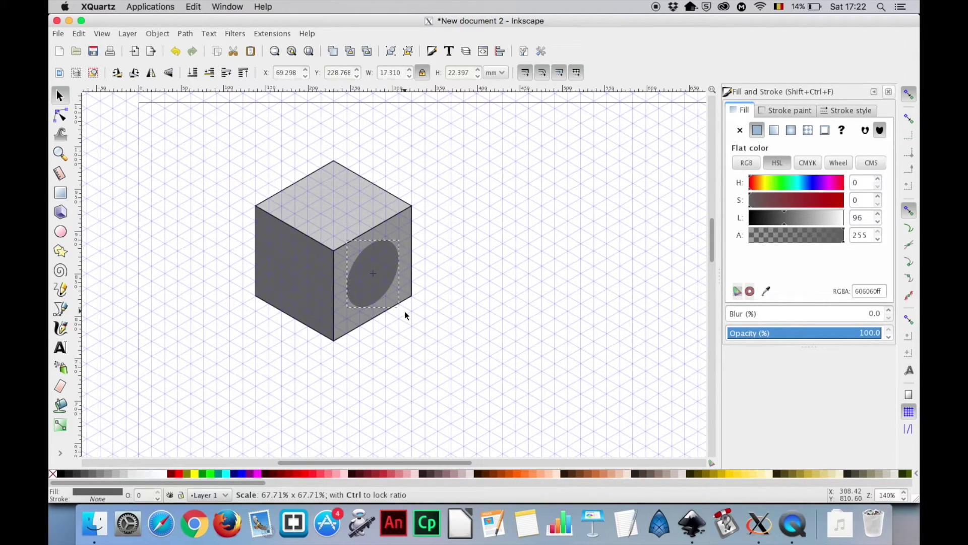
left_click_drag(405, 312, 405, 313)
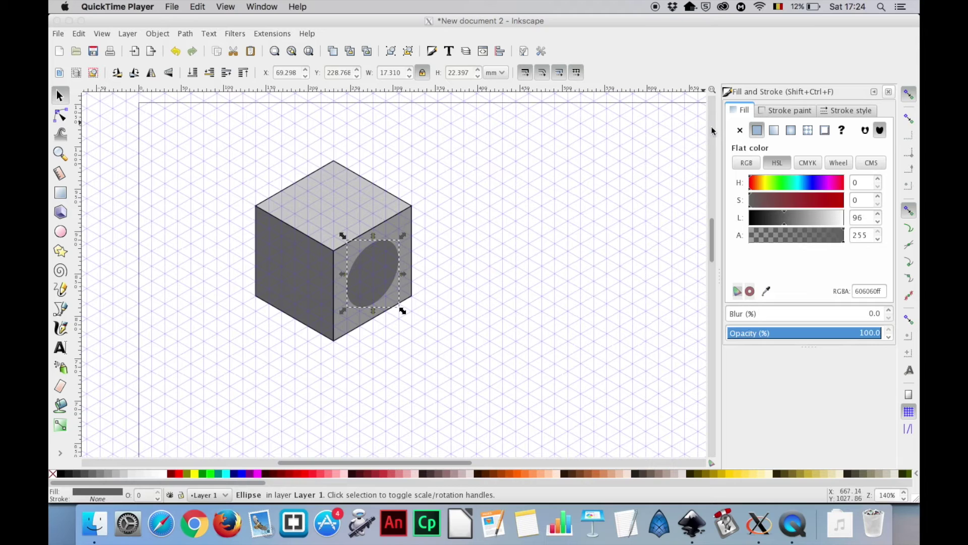
left_click(777, 132)
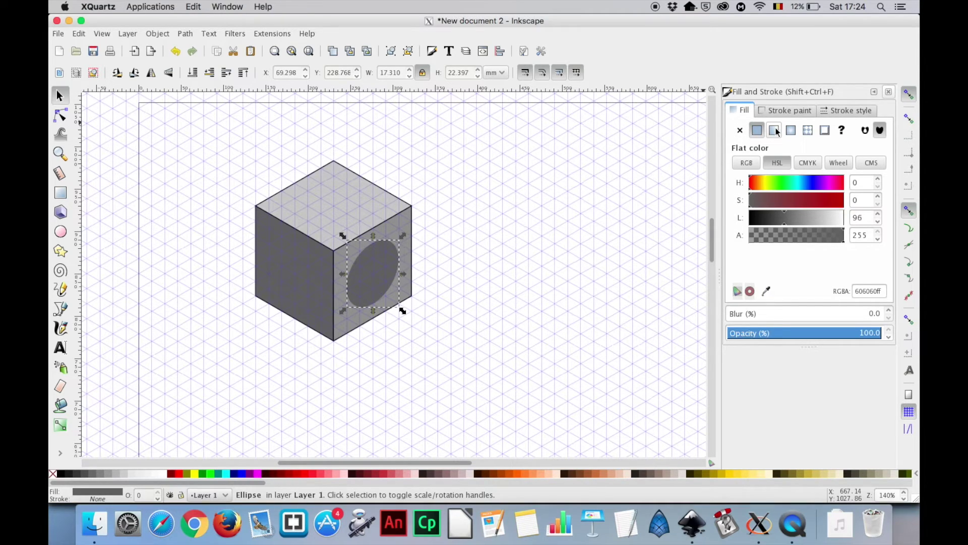
Apply a linear gradient to the ellipse, make its end stop opaque, and snap both handles to grid points
left_click(775, 131)
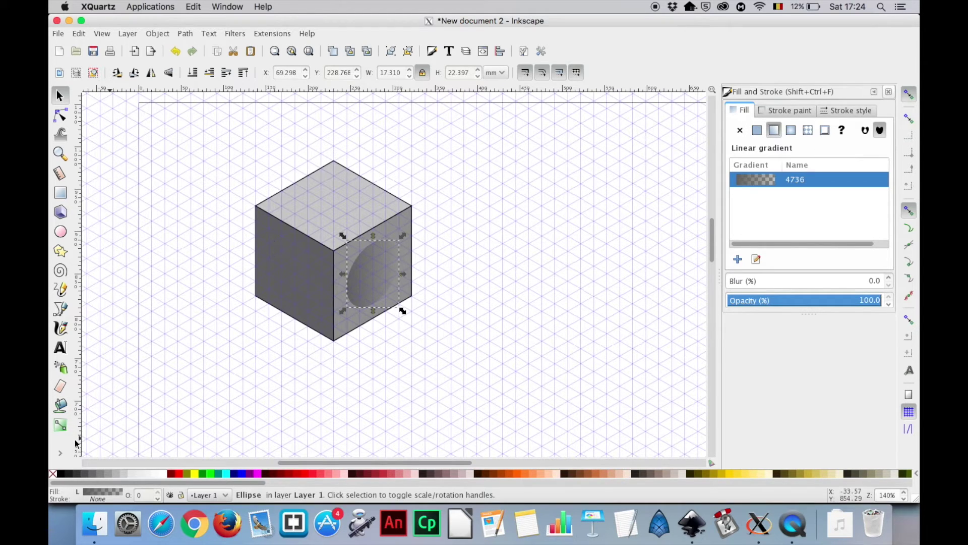
left_click(60, 425)
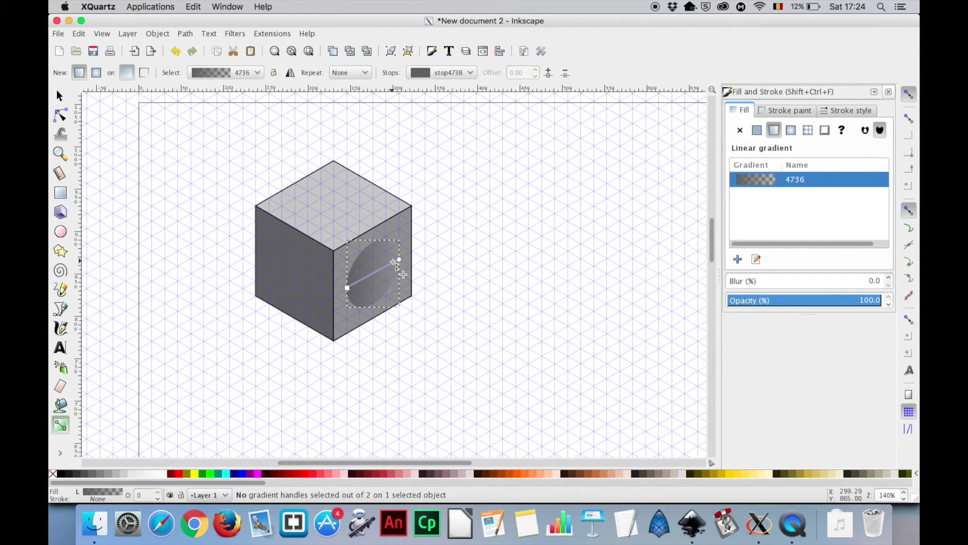
left_click(400, 260)
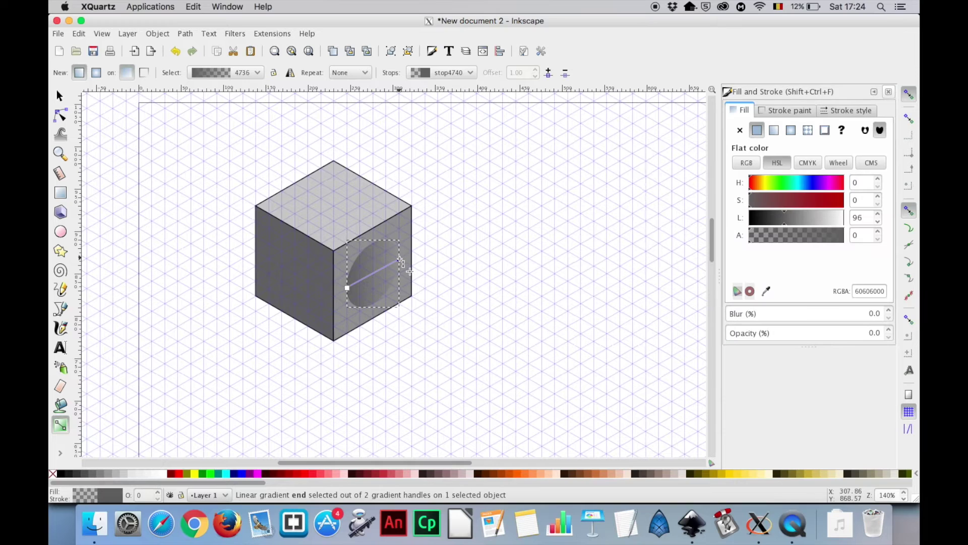
left_click_drag(770, 235, 853, 234)
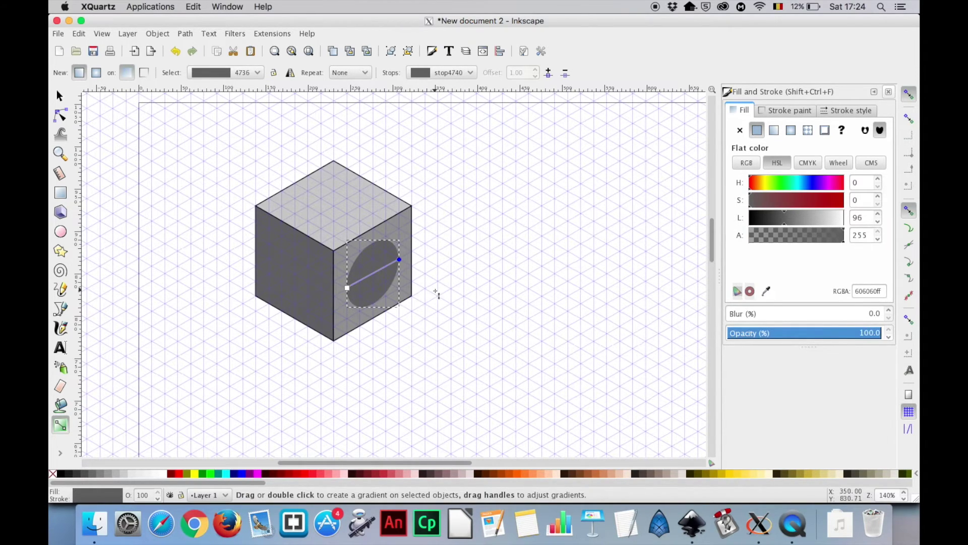
left_click_drag(349, 289, 361, 296)
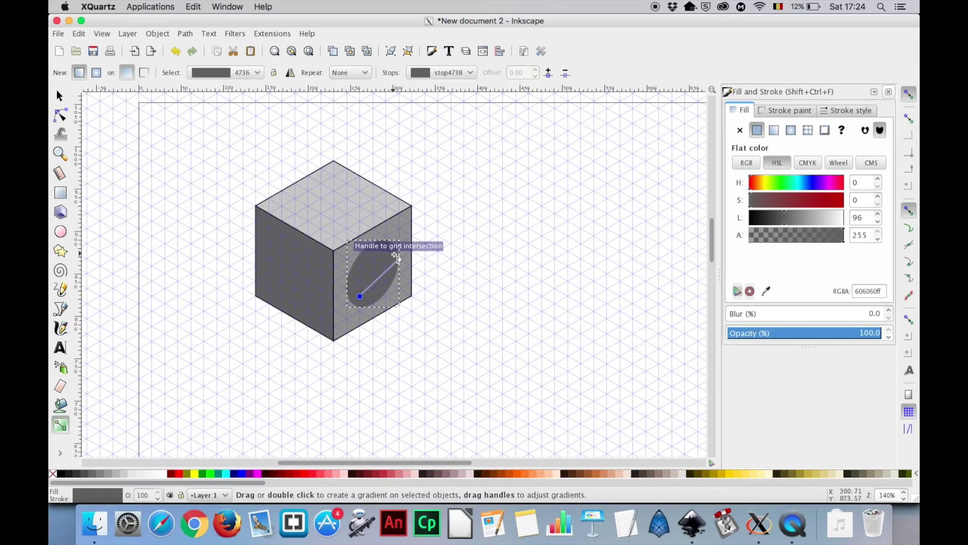
left_click_drag(398, 260, 386, 251)
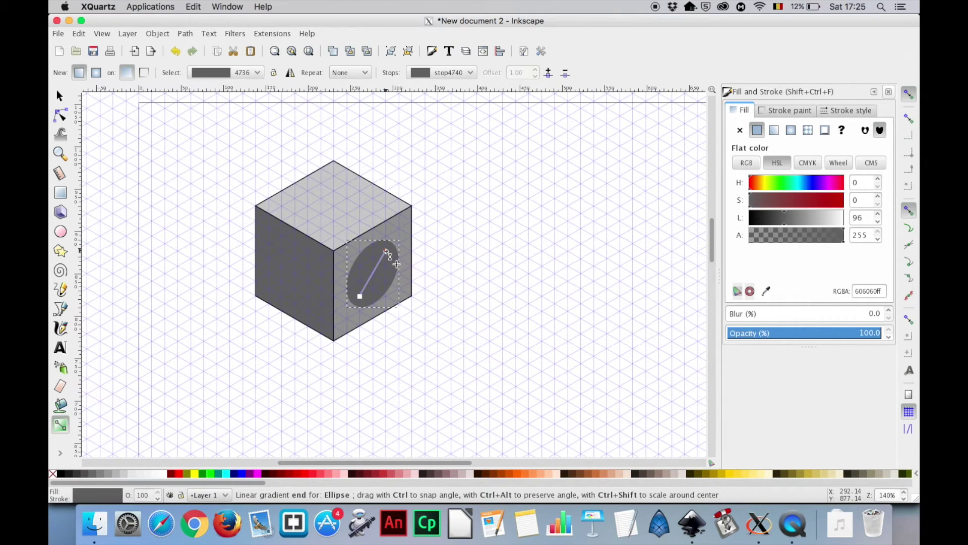
Colour the gradient stops from the cube faces: near-white lower stop, dark grey 373737 upper stop
left_click(766, 291)
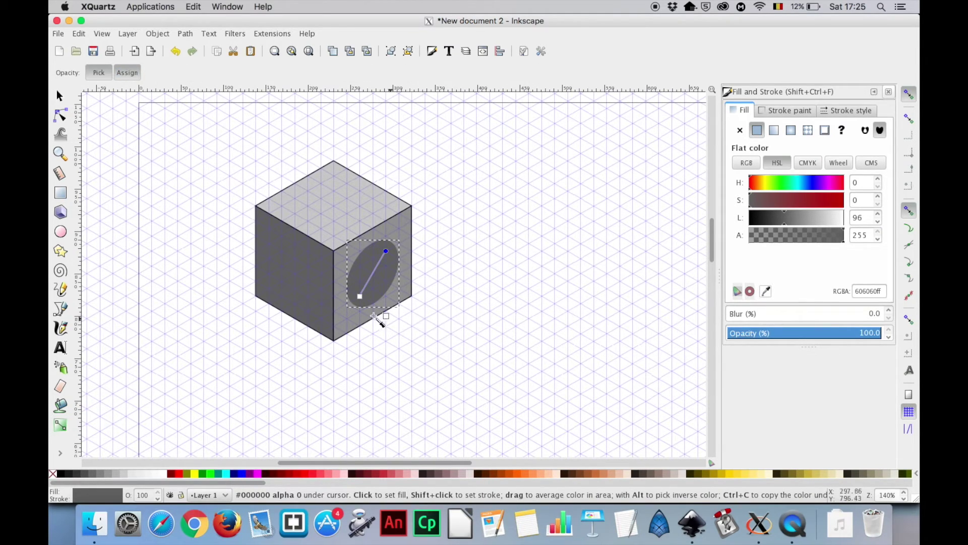
left_click(294, 272)
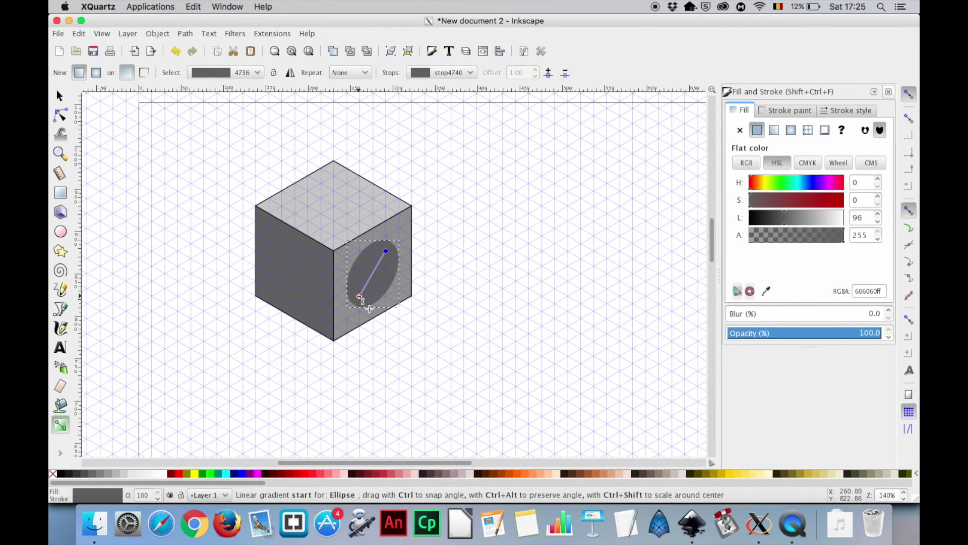
left_click(360, 297)
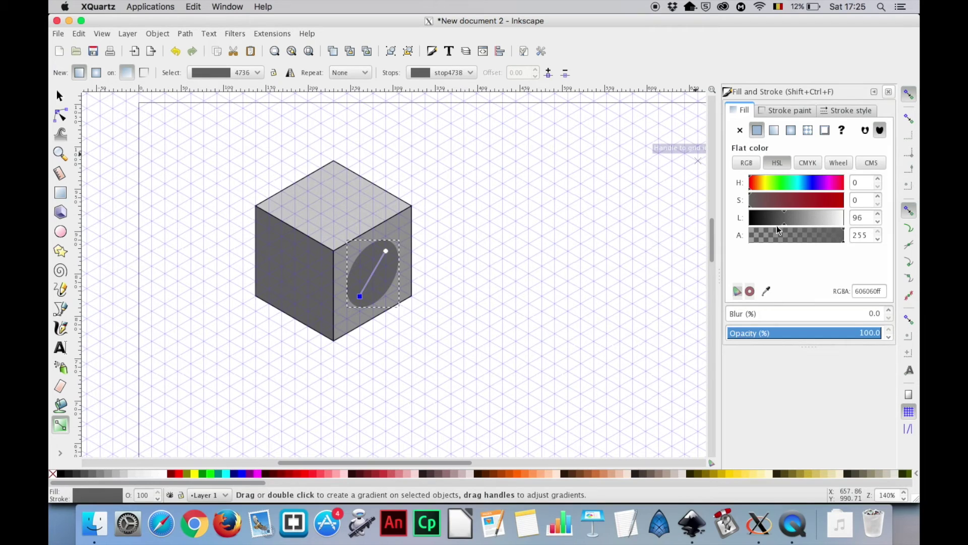
left_click(766, 291)
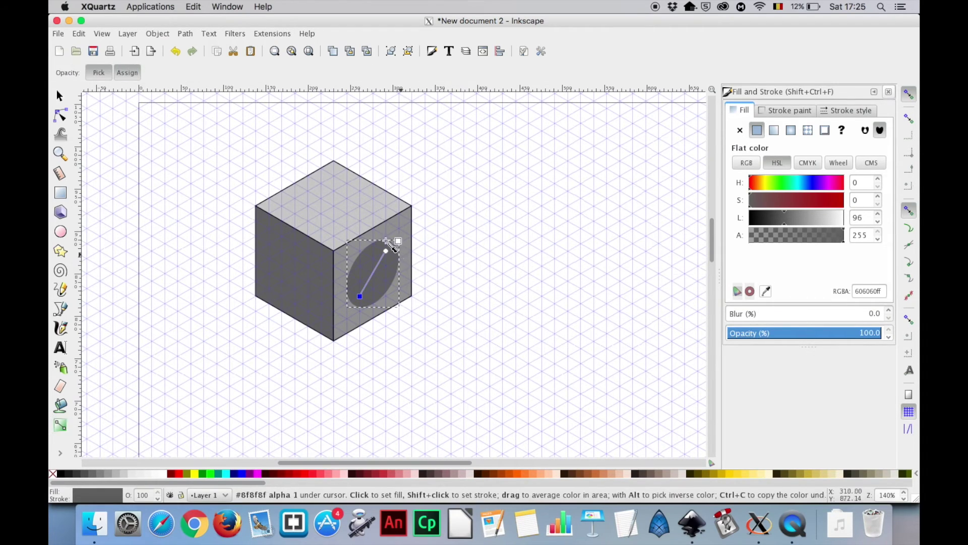
left_click(330, 205)
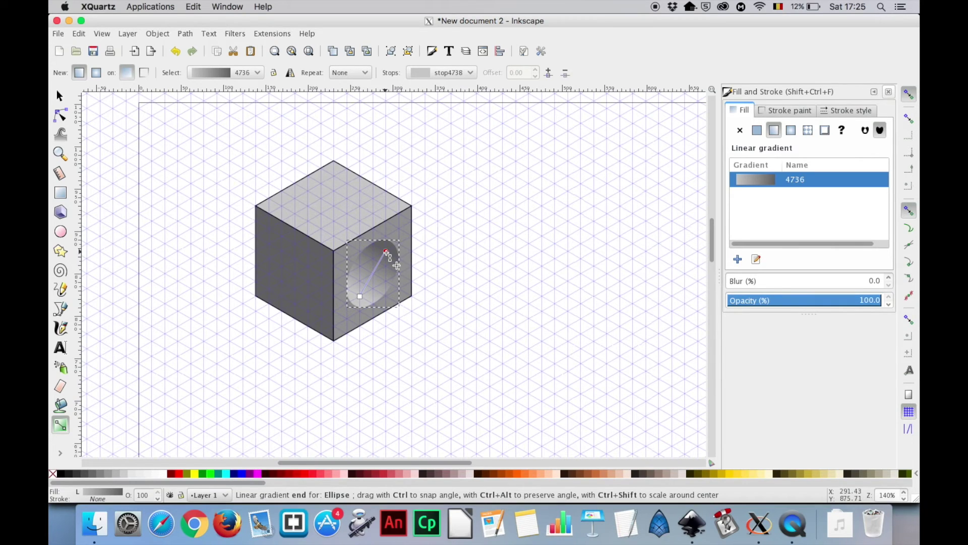
left_click(387, 251)
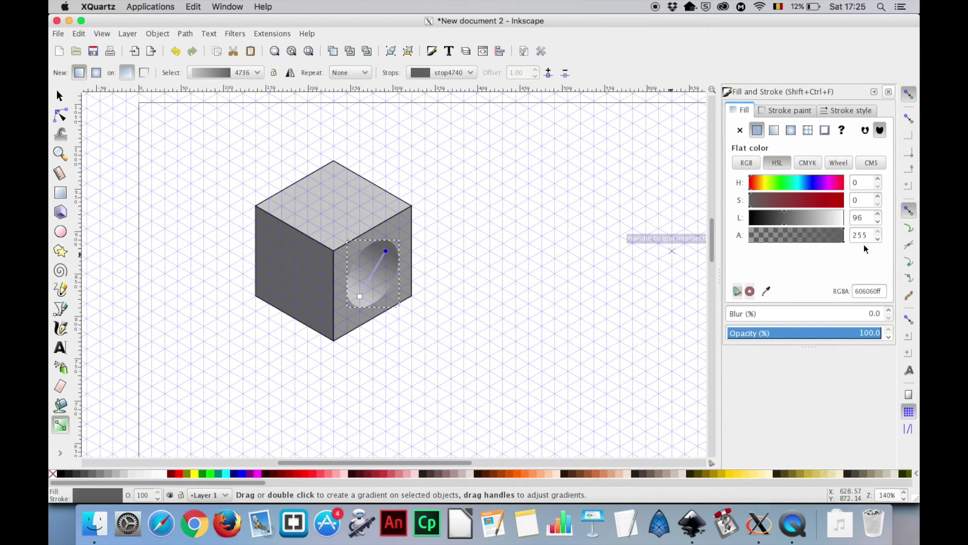
left_click_drag(777, 218, 770, 218)
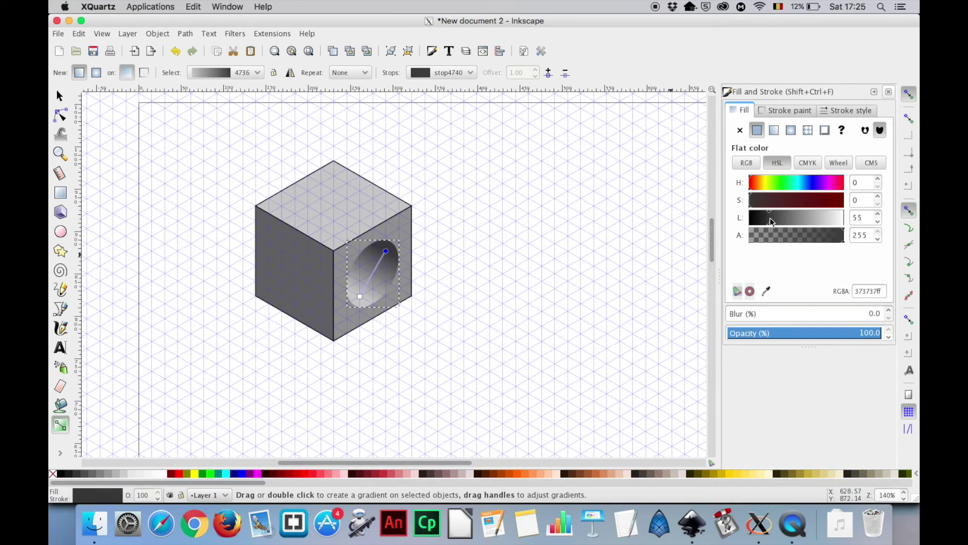
Set the stroke to none on all three cube faces and the ellipse, then deselect
left_click(59, 95)
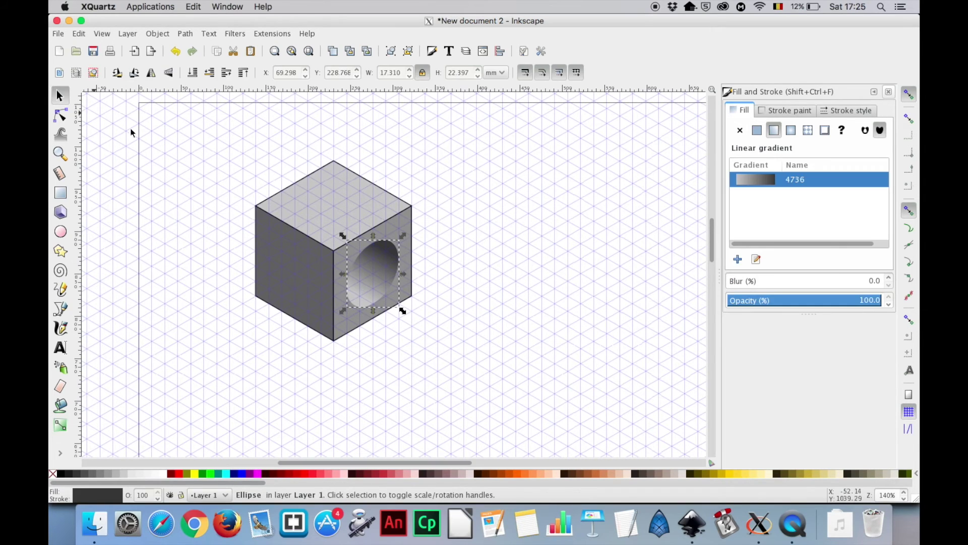
mouse_move(197, 138)
left_mouse_down()
mouse_move(335, 210)
mouse_move(456, 391)
left_mouse_up()
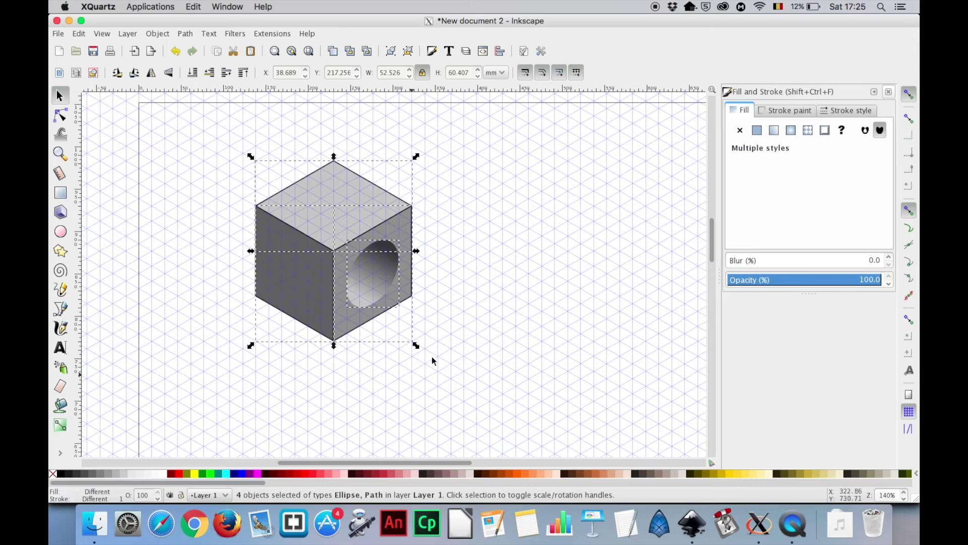
left_click(781, 114)
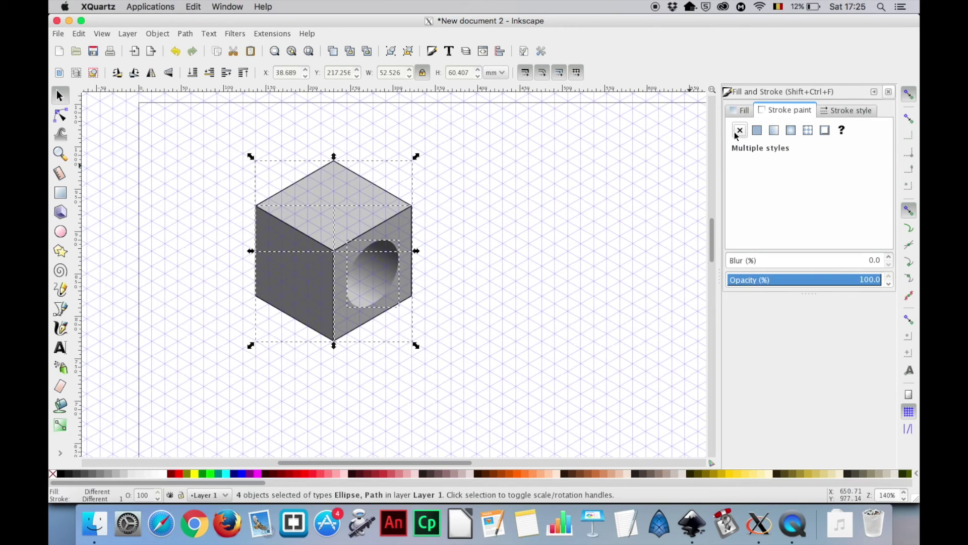
left_click(740, 132)
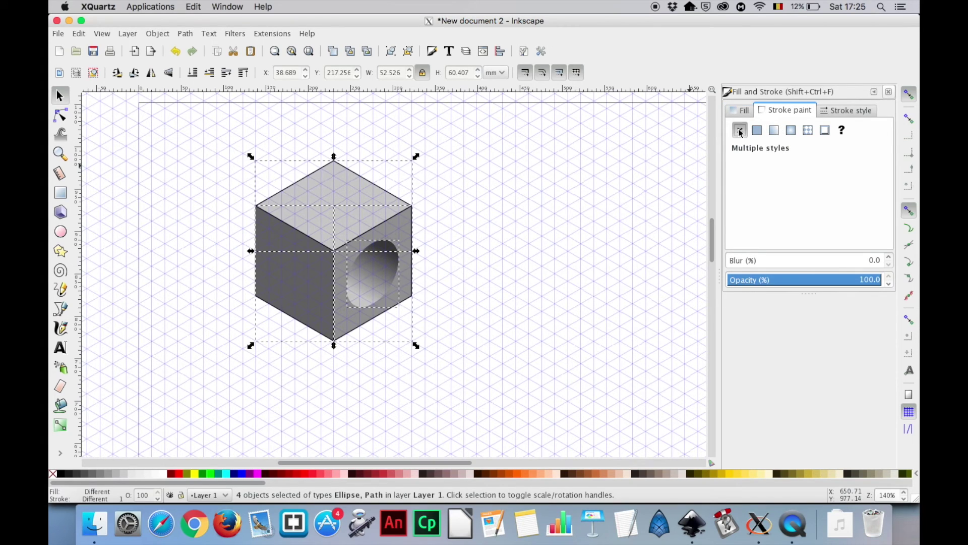
left_click(186, 164)
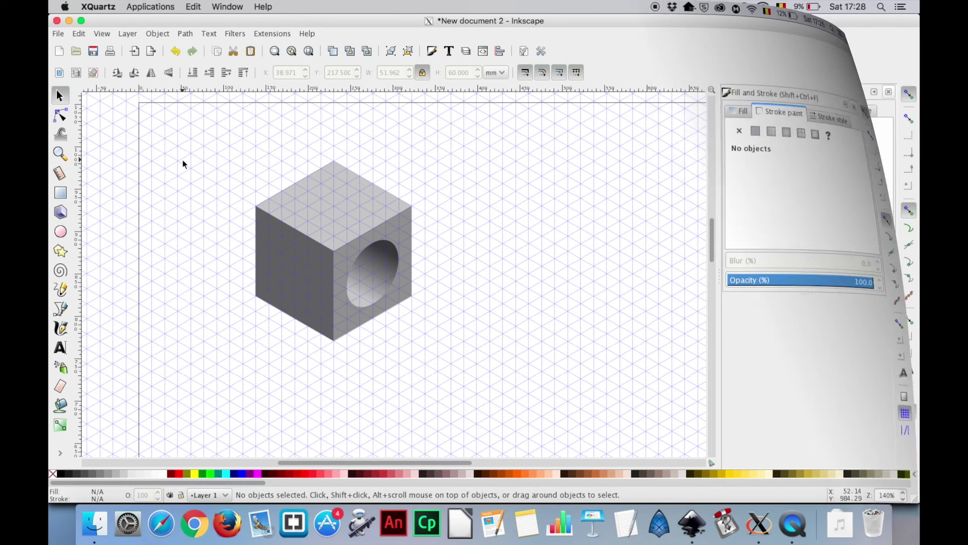